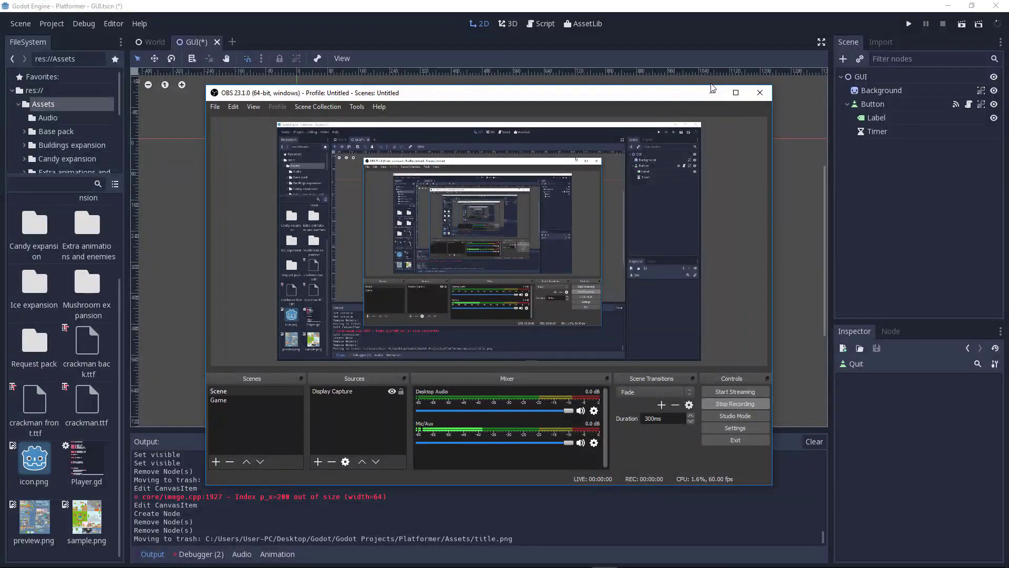
Minimize the OBS window and save the GUI scene.
{"action": "left_click", "coordinate": [711, 88]}
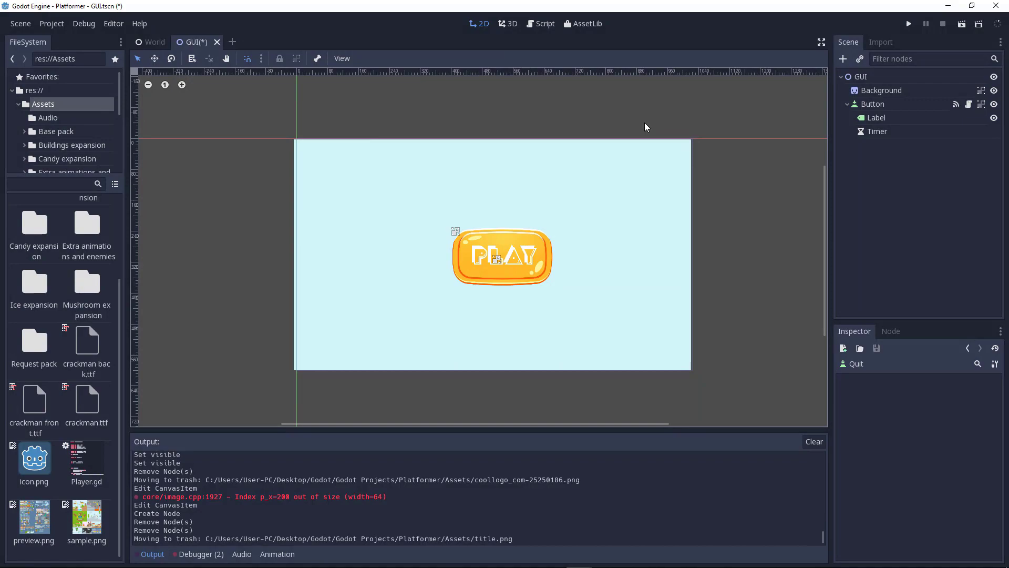
{"action": "key", "text": "ctrl+s"}
{"action": "left_click", "coordinate": [525, 175]}
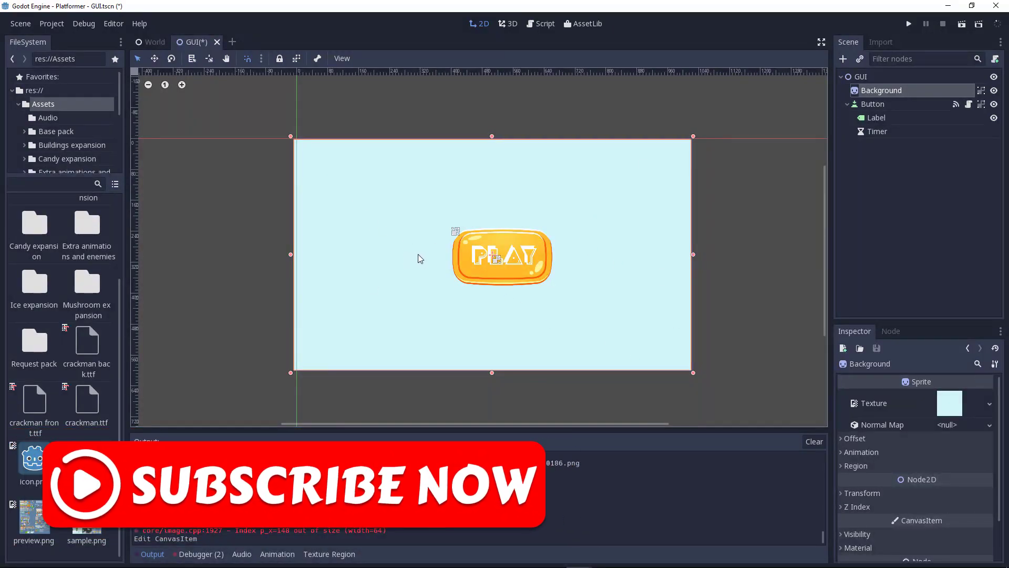
Rename the Button node in the GUI scene to Play.
{"action": "left_click", "coordinate": [881, 105]}
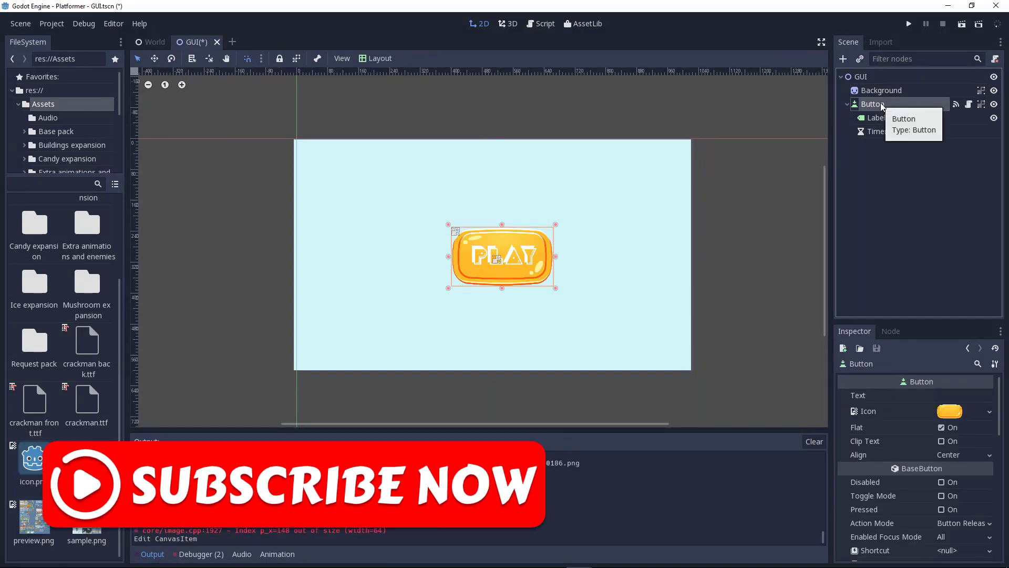
{"action": "left_click", "coordinate": [882, 104]}
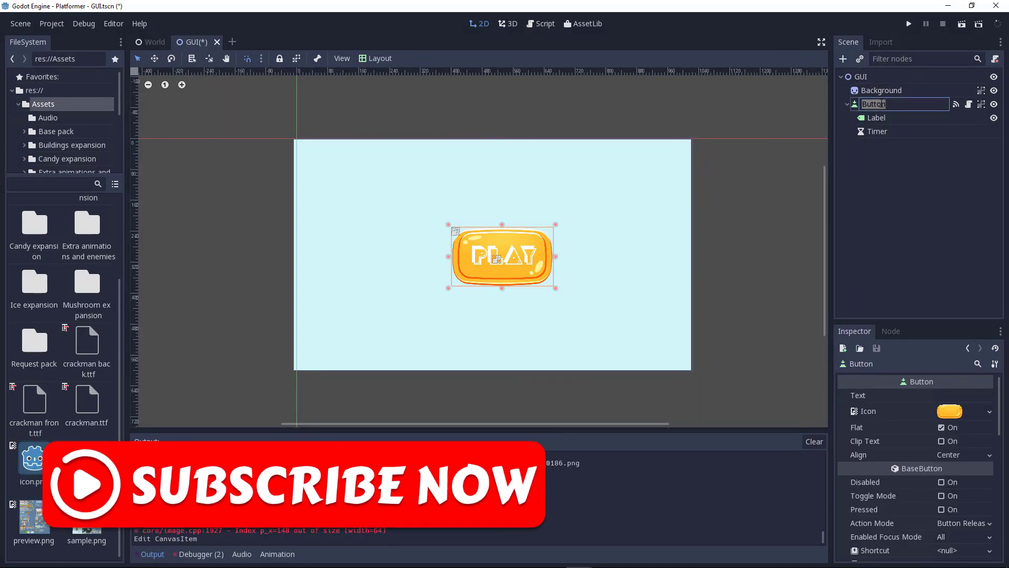
{"action": "key", "text": "BackSpace"}
{"action": "type", "text": "Play"}
{"action": "key", "text": "Return"}
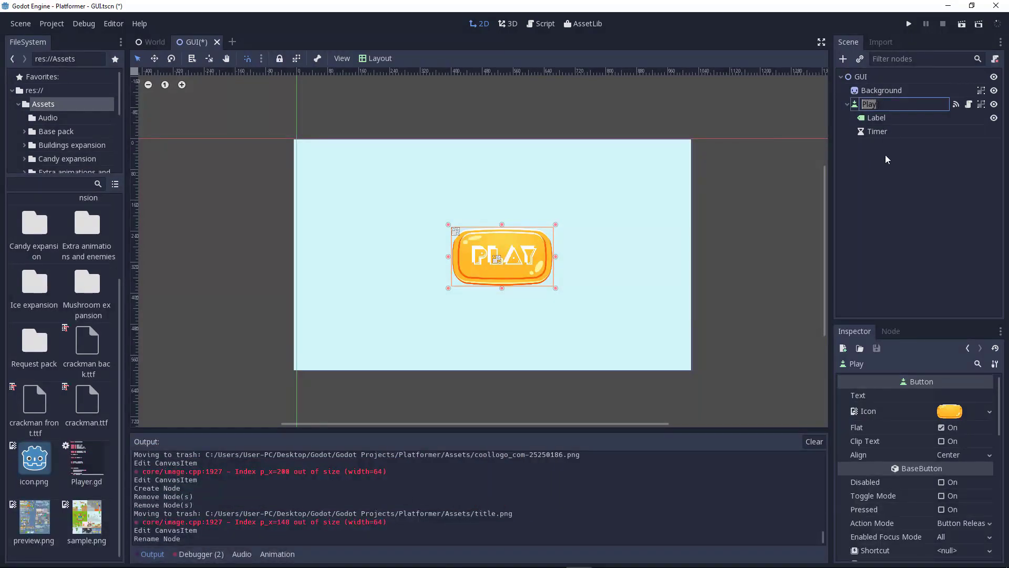
Duplicate the Play button as a node named Quit and place the copy directly below the original.
{"action": "left_click", "coordinate": [848, 109]}
{"action": "key", "text": "ctrl+d"}
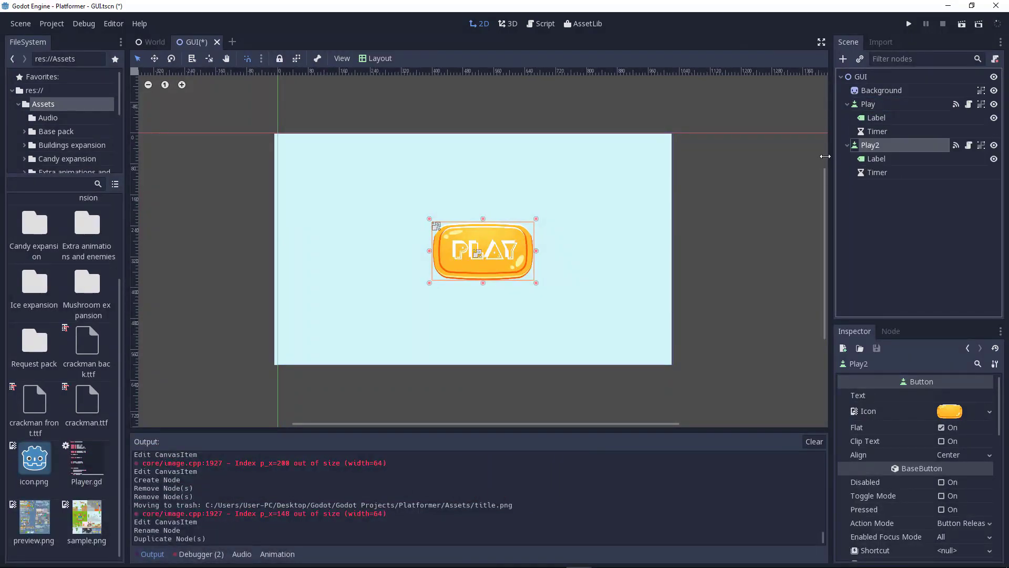
{"action": "double_click", "coordinate": [886, 146]}
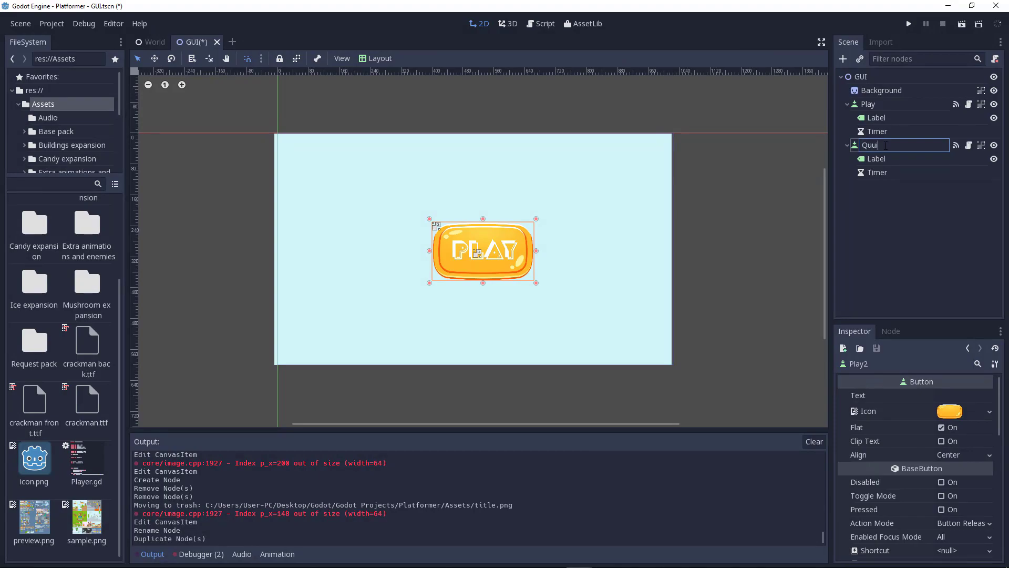
{"action": "type", "text": "Quit"}
{"action": "key", "text": "Return"}
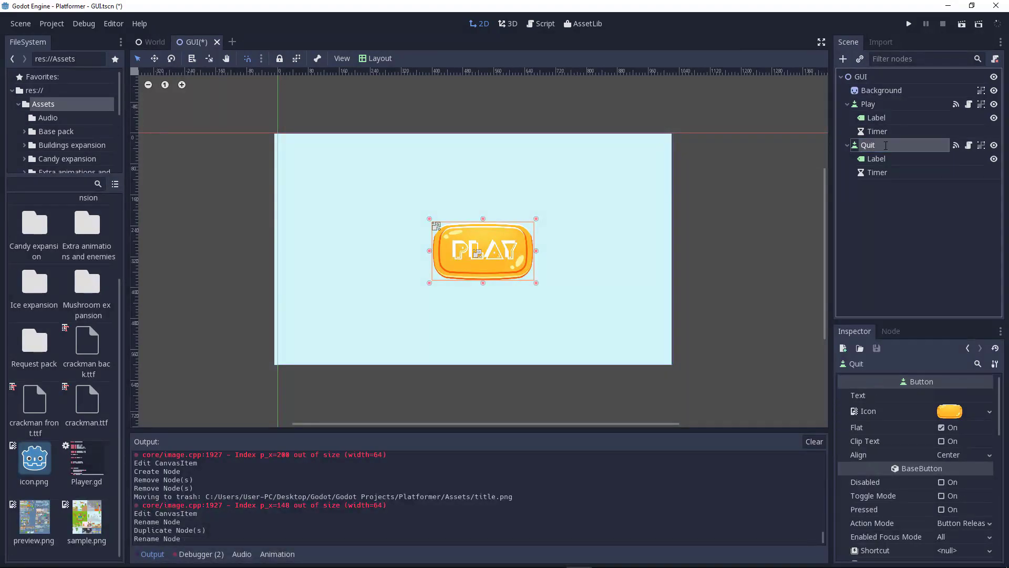
{"action": "left_click_drag", "start_coordinate": [476, 251], "coordinate": [476, 308]}
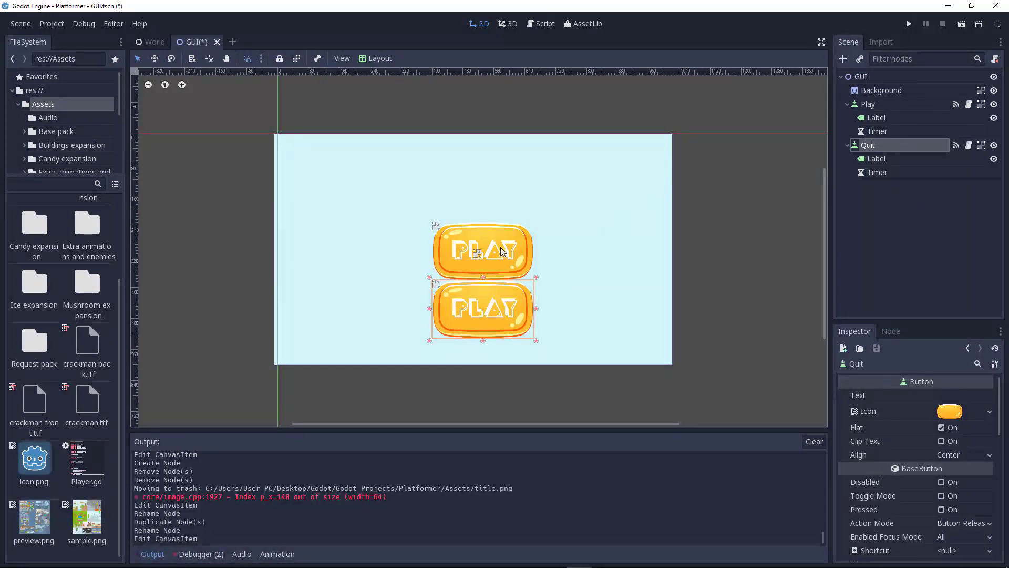
Set the Quit button's scale to 0.2 on both axes and centre it beneath the Play button at about (460, 390).
{"action": "scroll", "coordinate": [950, 478], "scroll_direction": "down", "scroll_amount": 10}
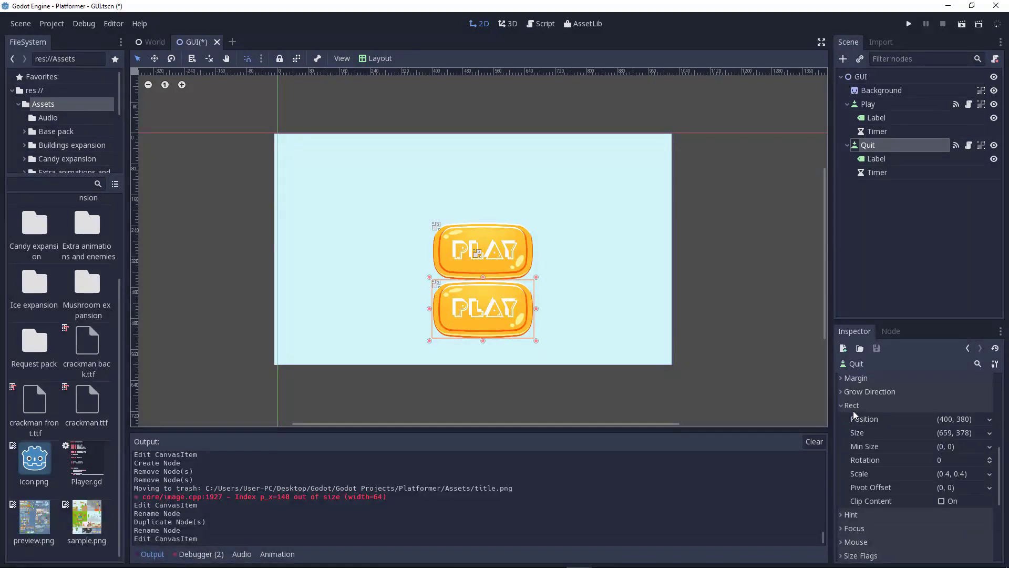
{"action": "left_click", "coordinate": [955, 473]}
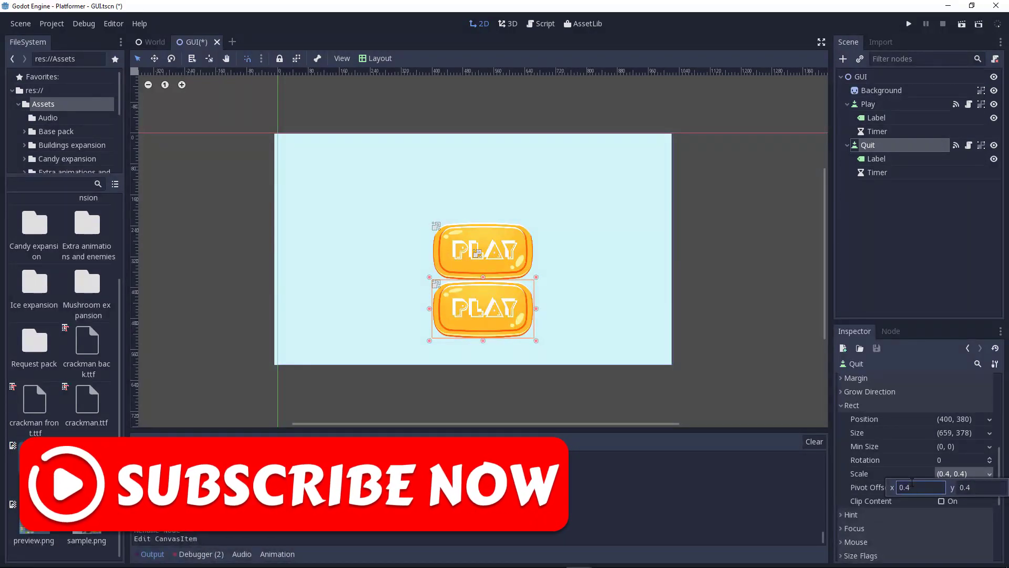
{"action": "key", "text": "BackSpace"}
{"action": "type", "text": "2"}
{"action": "left_click", "coordinate": [975, 487]}
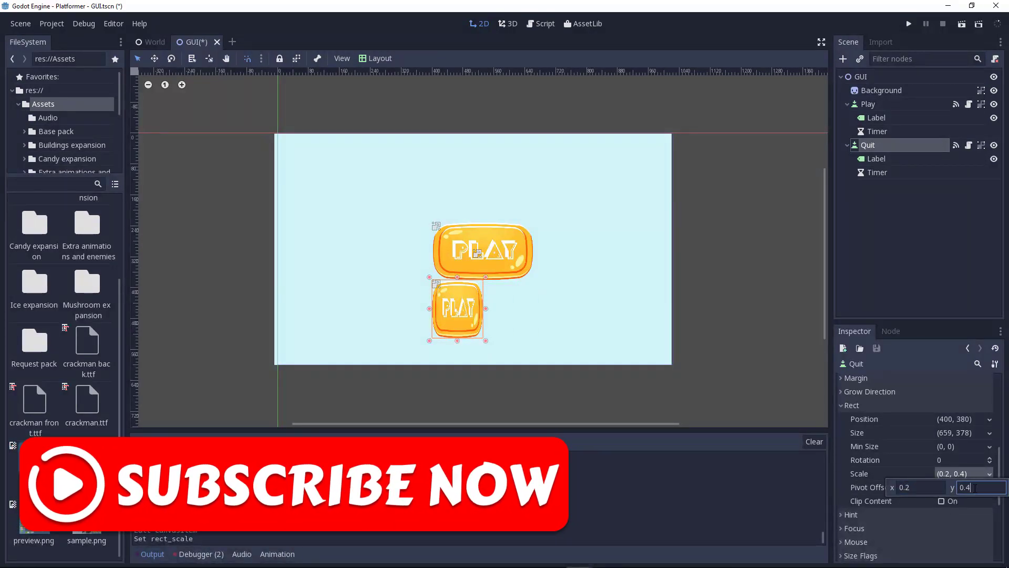
{"action": "key", "text": "BackSpace"}
{"action": "type", "text": "2"}
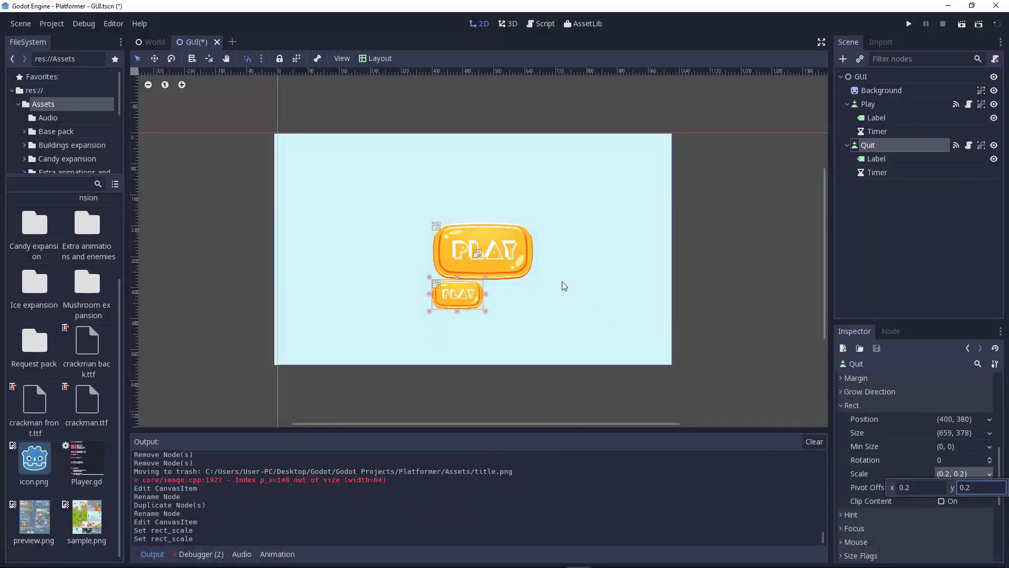
{"action": "left_click", "coordinate": [450, 303]}
{"action": "left_click_drag", "start_coordinate": [451, 303], "coordinate": [494, 306]}
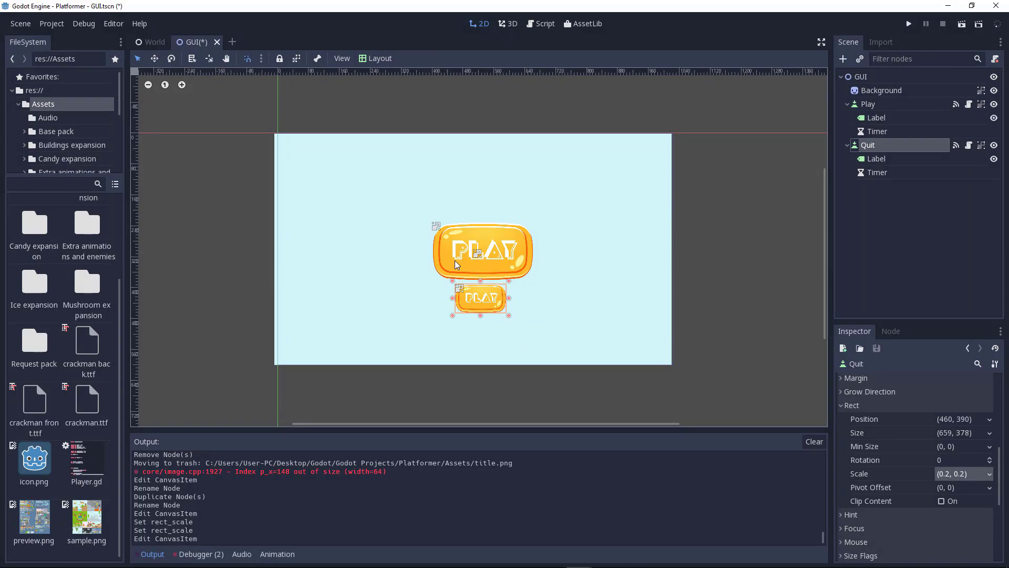
Change the text of the Quit button's label to "Quit".
{"action": "scroll", "coordinate": [941, 450], "scroll_direction": "up", "scroll_amount": 10}
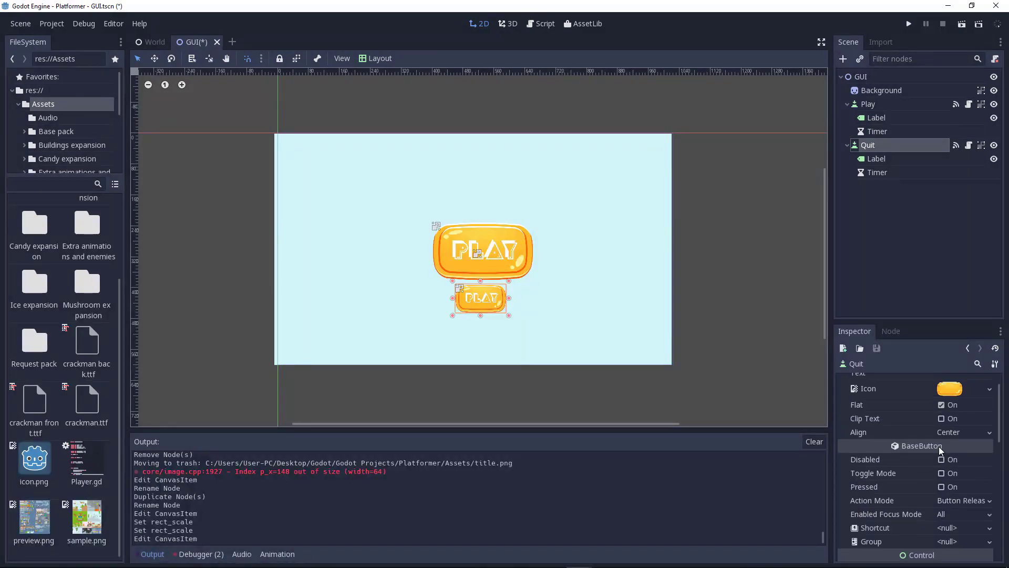
{"action": "left_click", "coordinate": [884, 164]}
{"action": "left_click", "coordinate": [958, 397]}
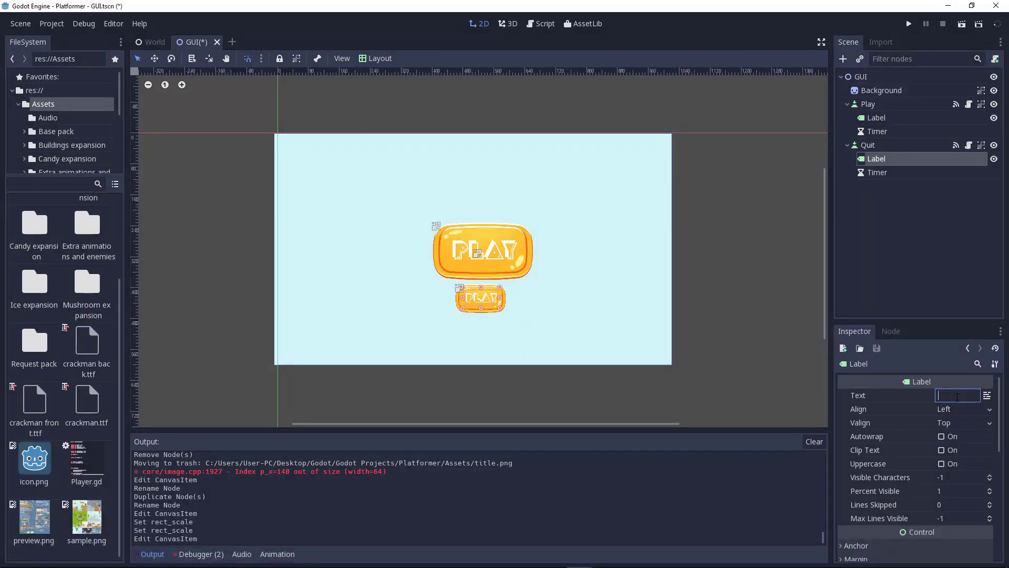
{"action": "type", "text": "Quit"}
{"action": "key", "text": "Return"}
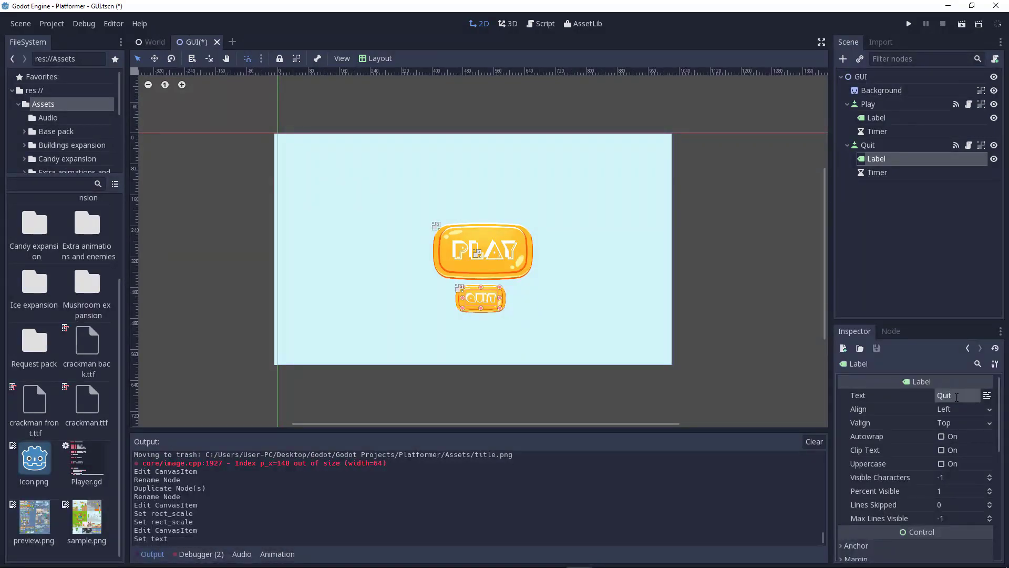
{"action": "left_click_drag", "start_coordinate": [483, 301], "coordinate": [475, 303]}
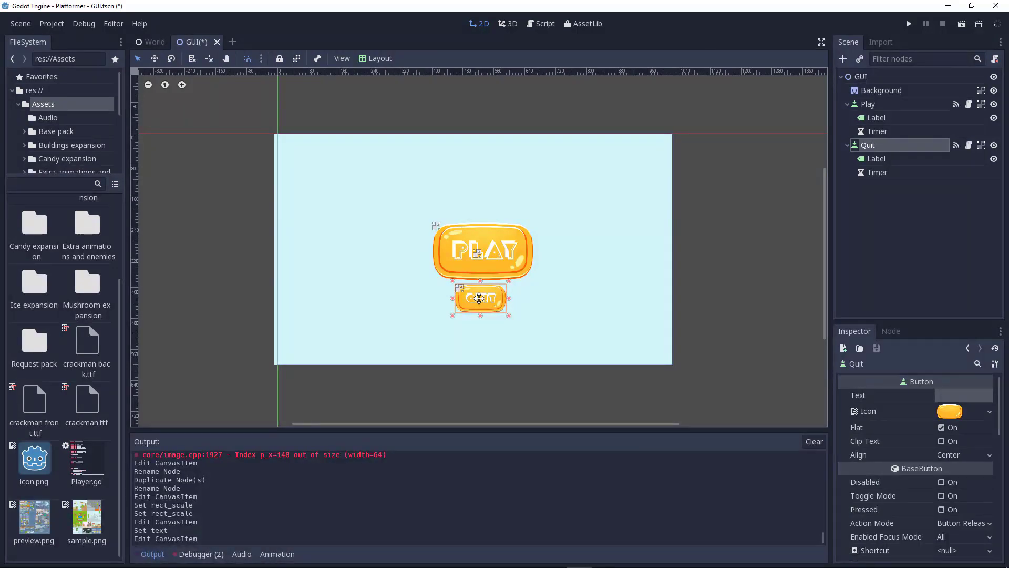
{"action": "left_click", "coordinate": [686, 192]}
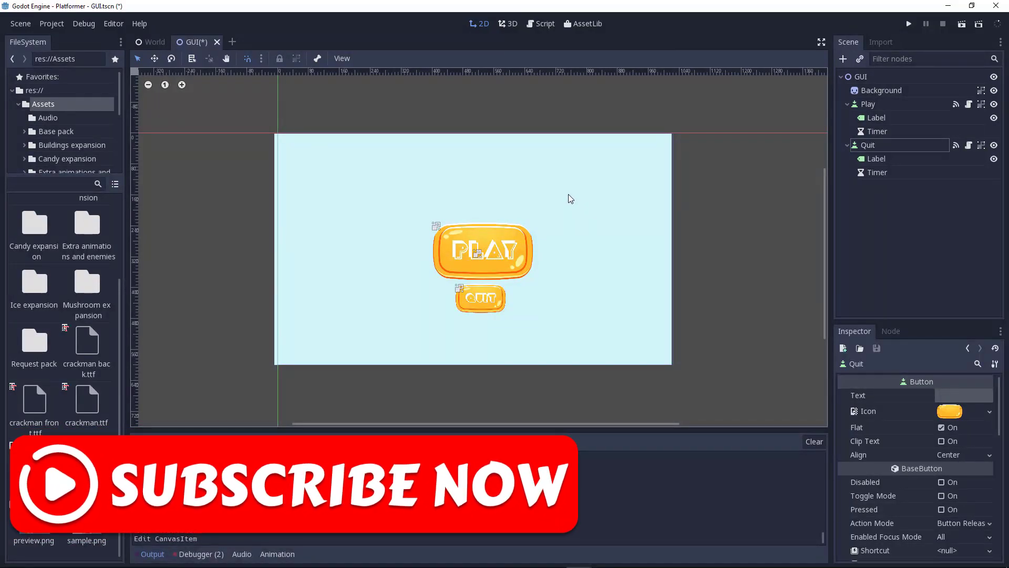
Switch to the Firefox browser and return through the page history to the FlamingText home page.
{"action": "left_click", "coordinate": [296, 565]}
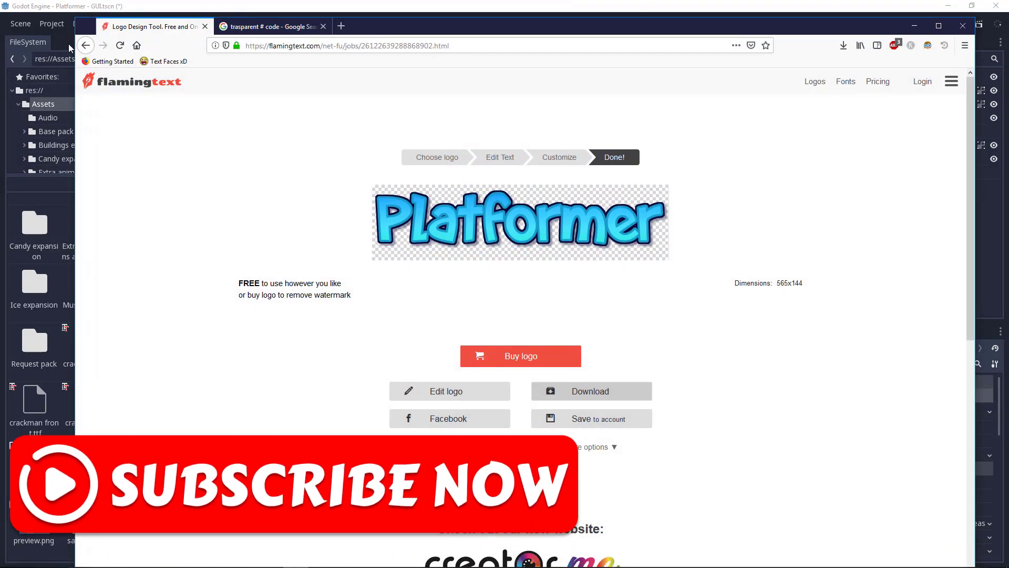
{"action": "left_click", "coordinate": [85, 46]}
{"action": "left_click", "coordinate": [85, 46]}
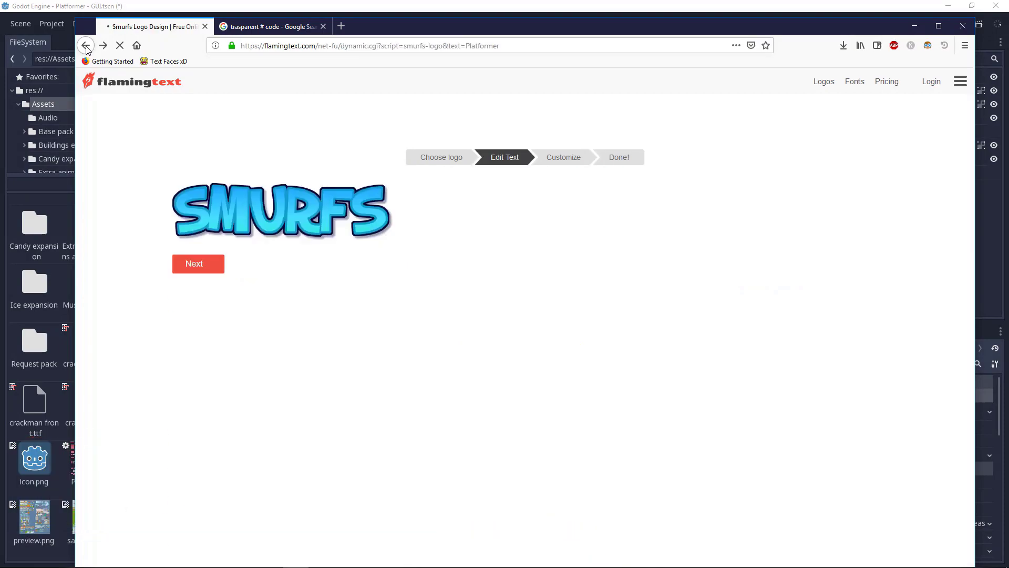
{"action": "left_click", "coordinate": [86, 46]}
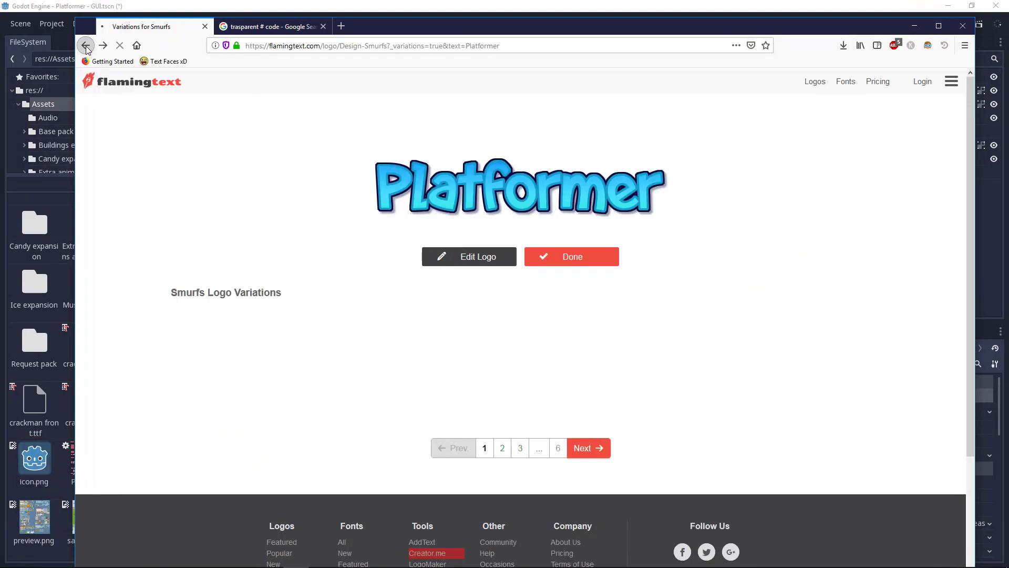
{"action": "left_click", "coordinate": [87, 46]}
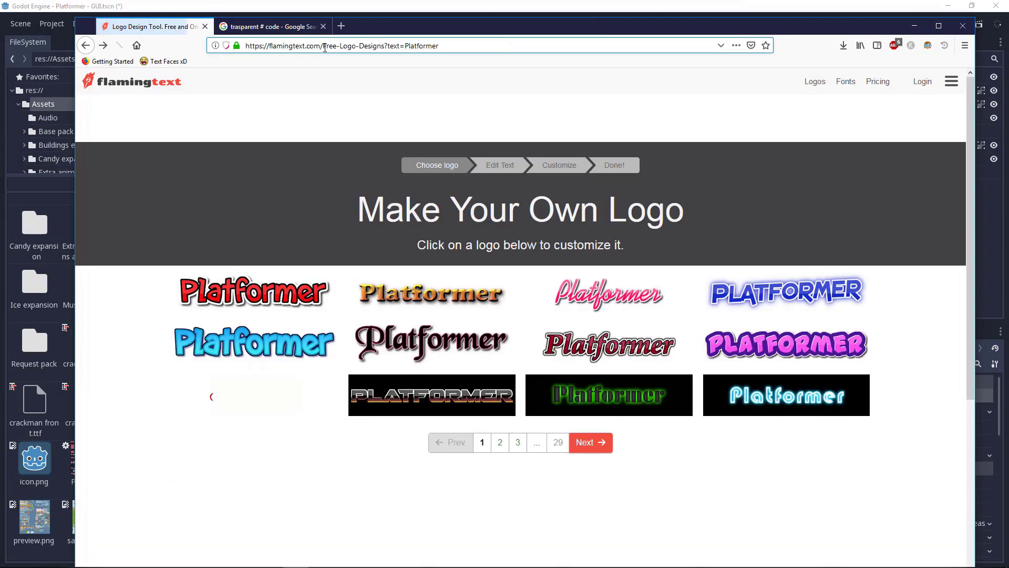
{"action": "left_click", "coordinate": [476, 47]}
{"action": "left_click", "coordinate": [503, 139]}
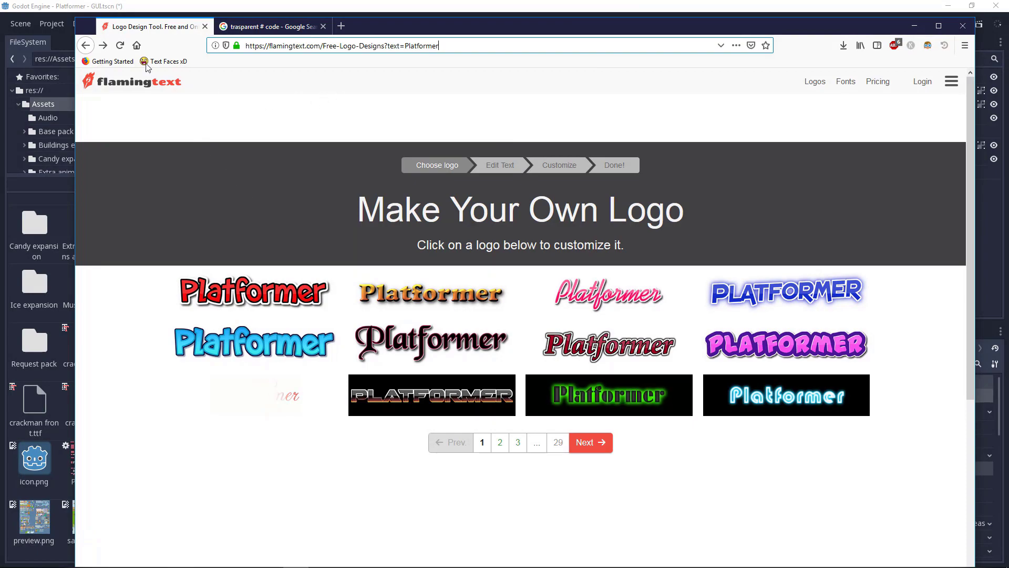
{"action": "left_click", "coordinate": [82, 48]}
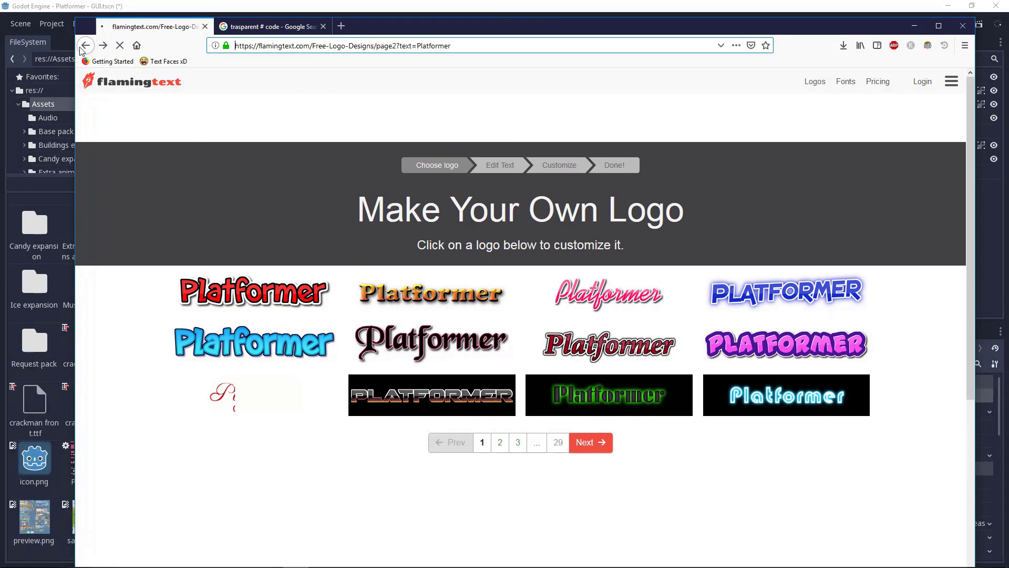
{"action": "left_click", "coordinate": [84, 46]}
{"action": "left_click", "coordinate": [84, 46]}
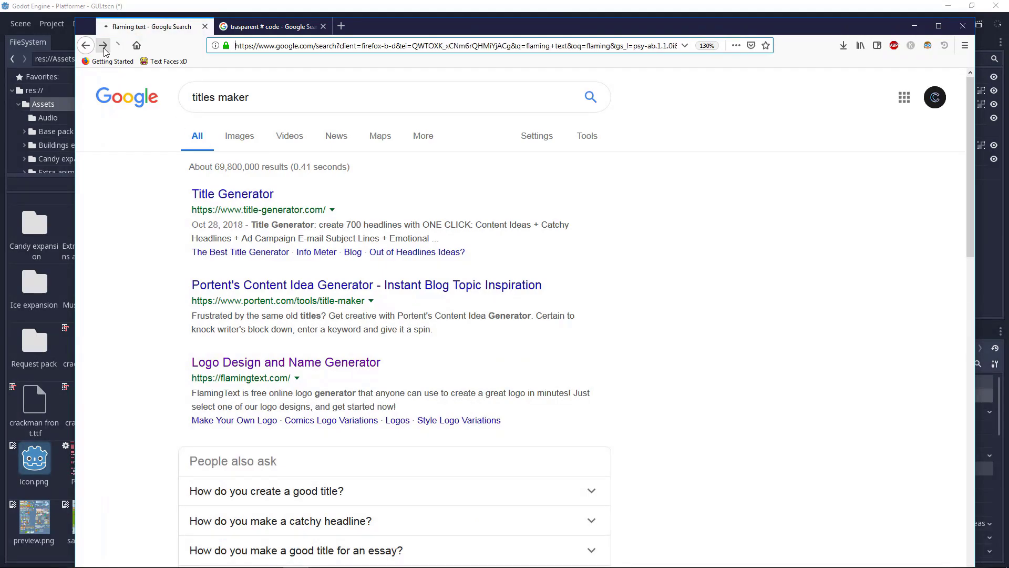
{"action": "left_click", "coordinate": [103, 45]}
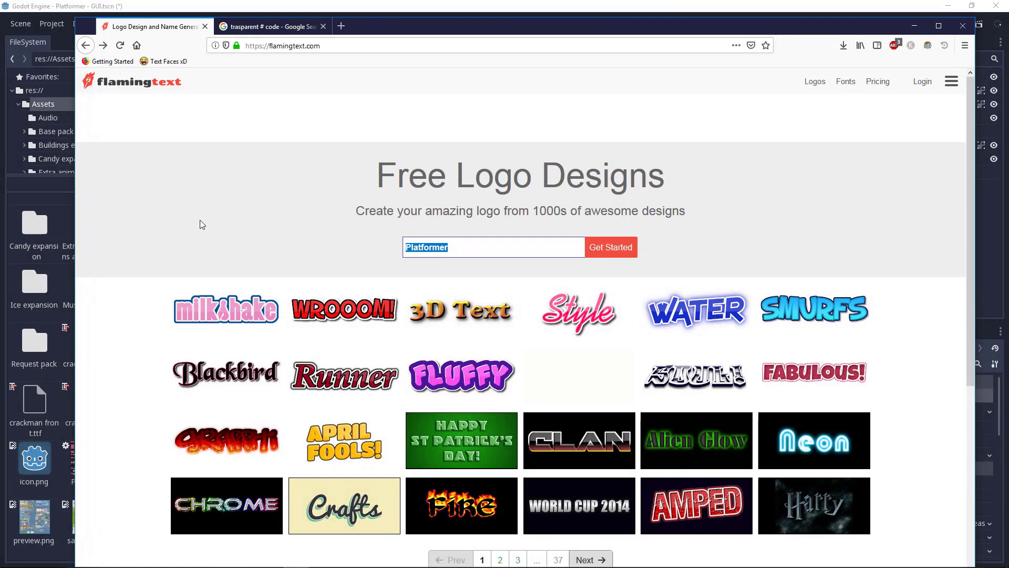
Generate logo designs for the text "Platformer" and choose the light-blue Smurfs style.
{"action": "left_click", "coordinate": [431, 247]}
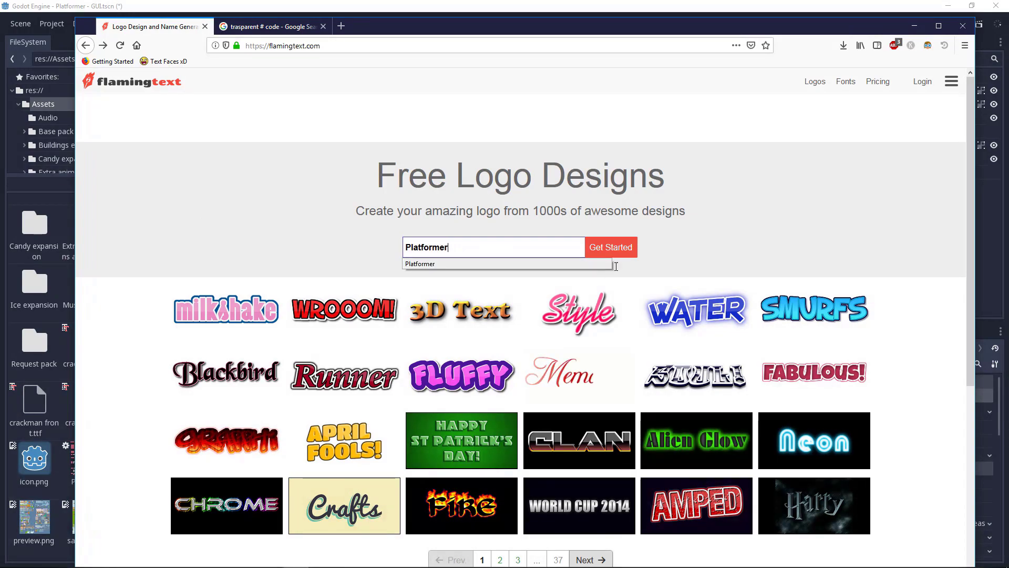
{"action": "left_click", "coordinate": [624, 249]}
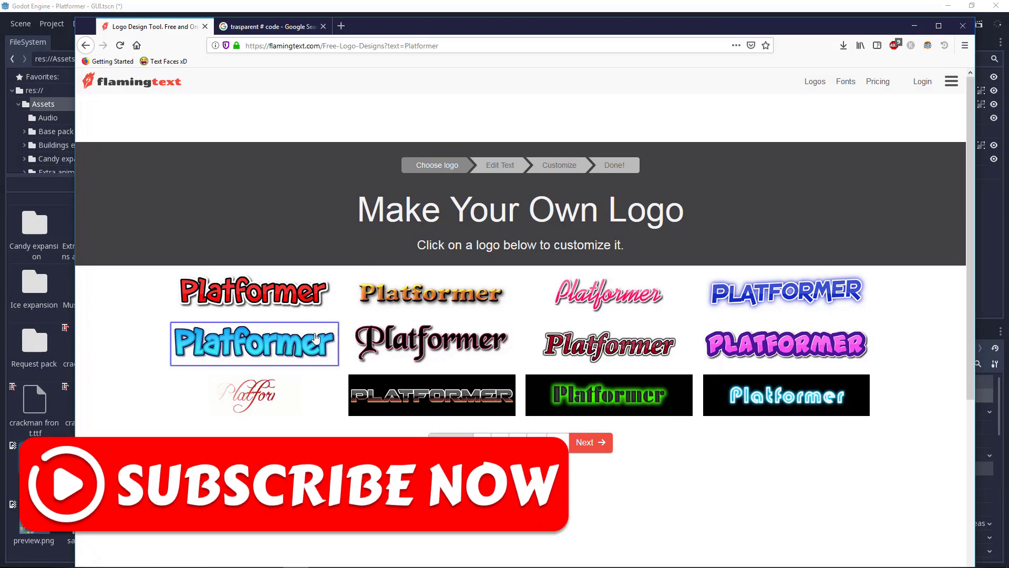
{"action": "left_click", "coordinate": [307, 371]}
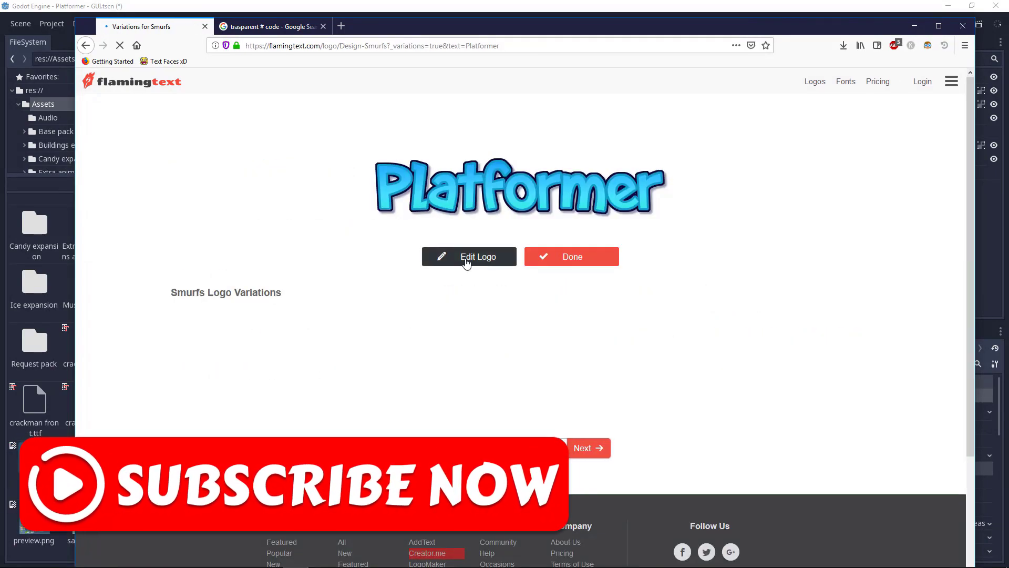
Edit the Platformer logo to use a transparent background and finish the design.
{"action": "left_click", "coordinate": [467, 259]}
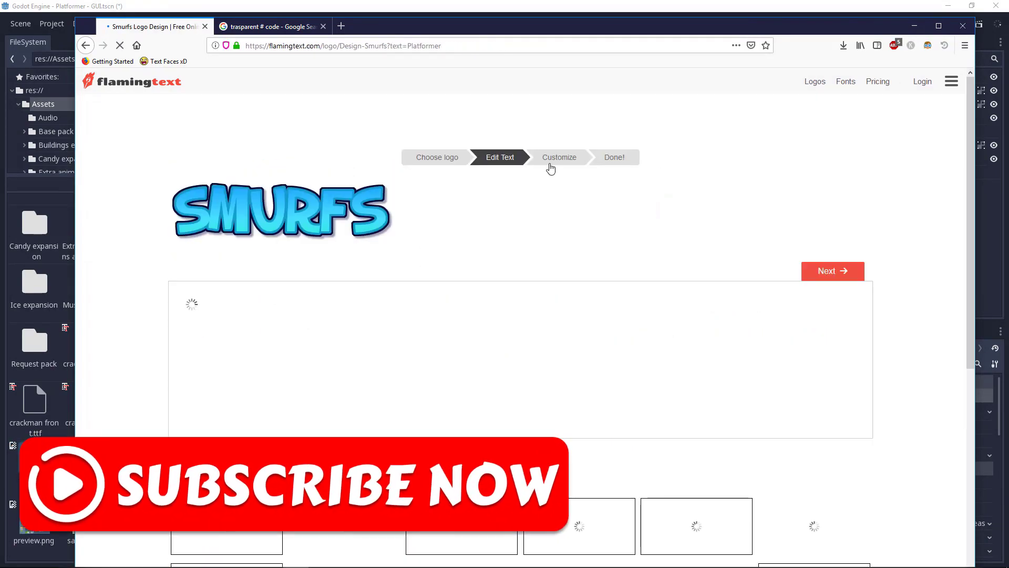
{"action": "left_click", "coordinate": [302, 273]}
{"action": "left_click", "coordinate": [245, 299]}
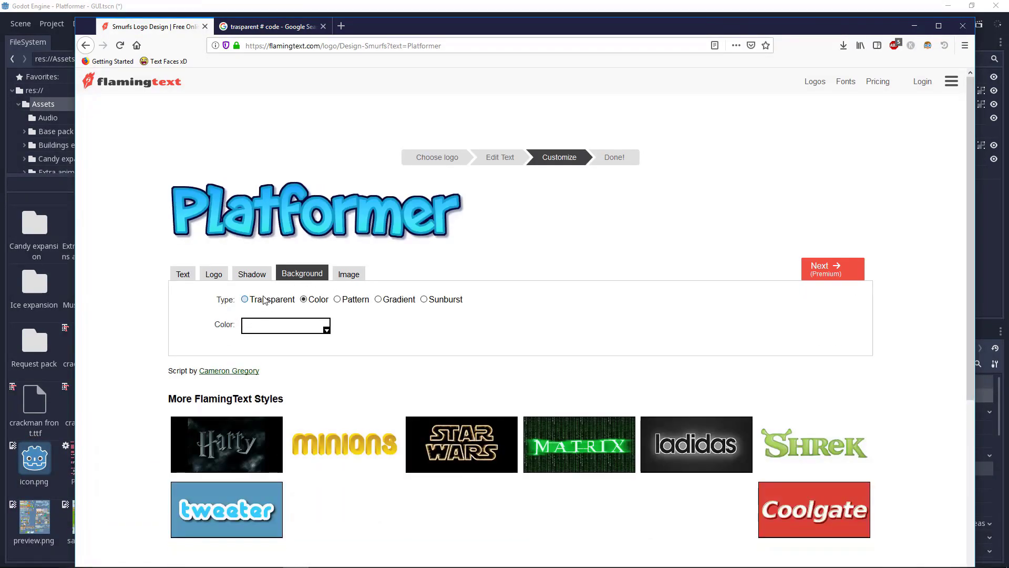
{"action": "left_click", "coordinate": [565, 393]}
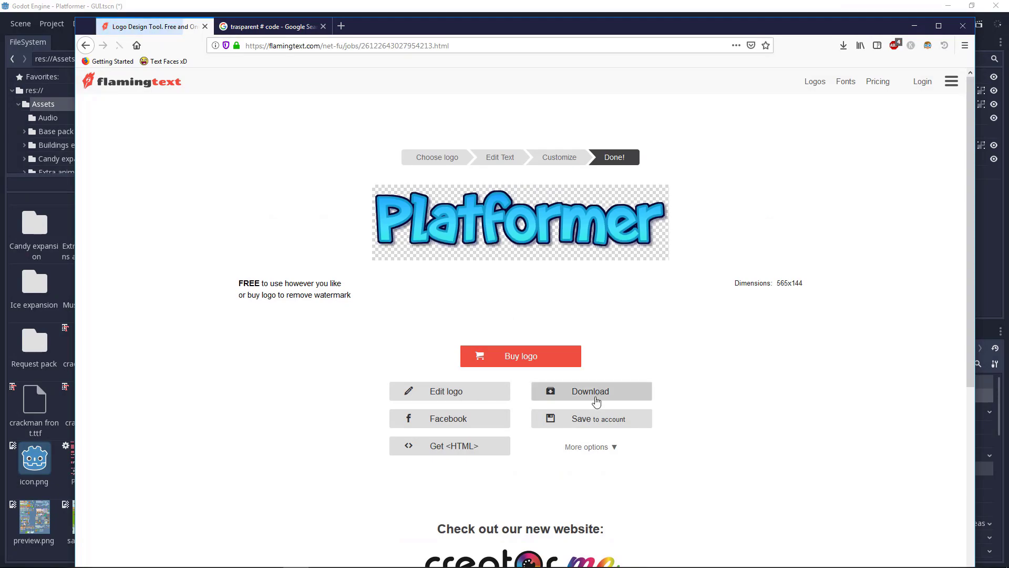
Download the finished logo, save the PNG file and show the recent downloads.
{"action": "left_click", "coordinate": [596, 402]}
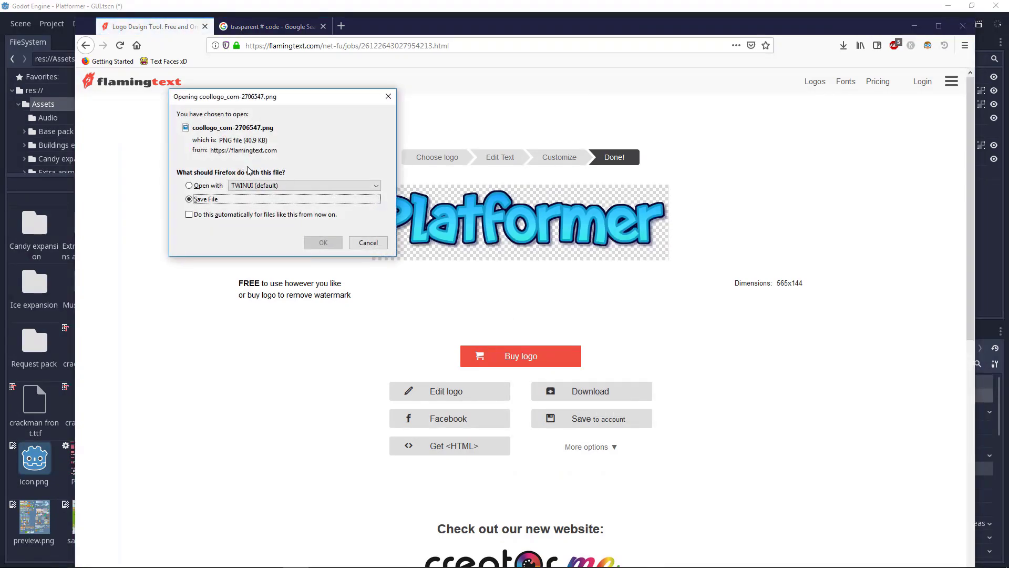
{"action": "left_click", "coordinate": [323, 242]}
{"action": "left_click", "coordinate": [845, 49]}
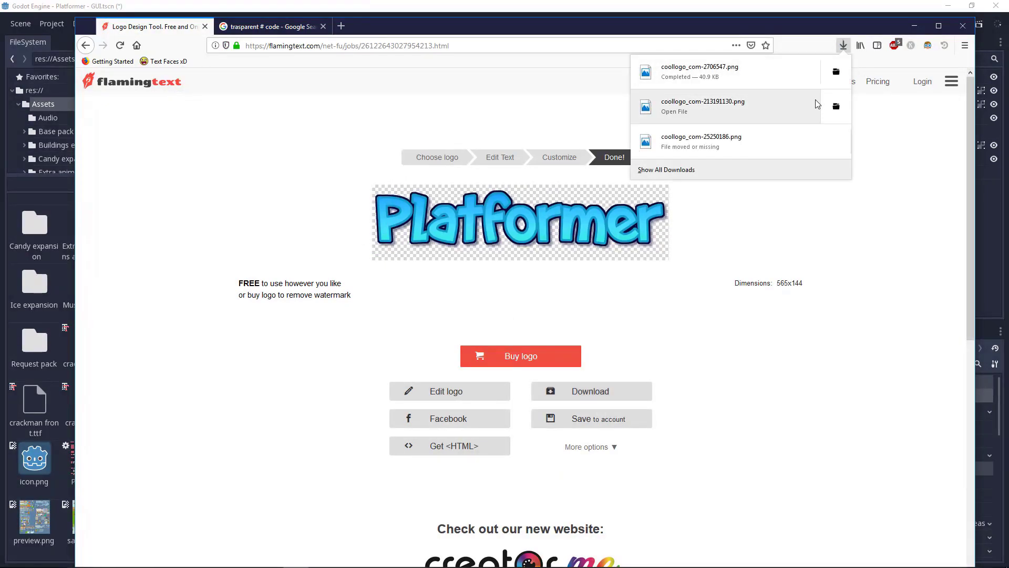
Show the downloaded logo in its folder and delete the duplicate coollogo_com-213191130.png.
{"action": "left_click", "coordinate": [836, 104]}
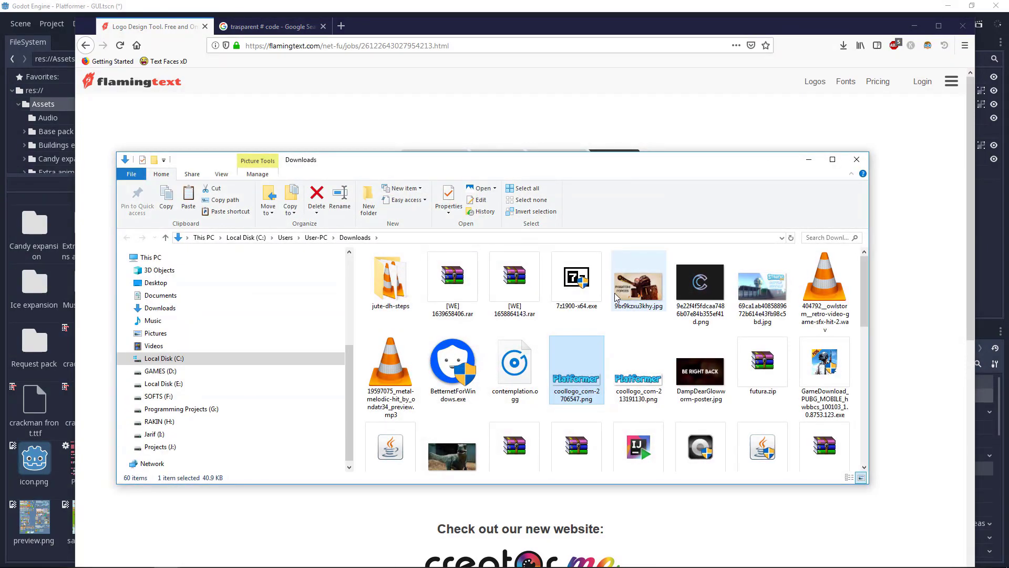
{"action": "left_click", "coordinate": [626, 368]}
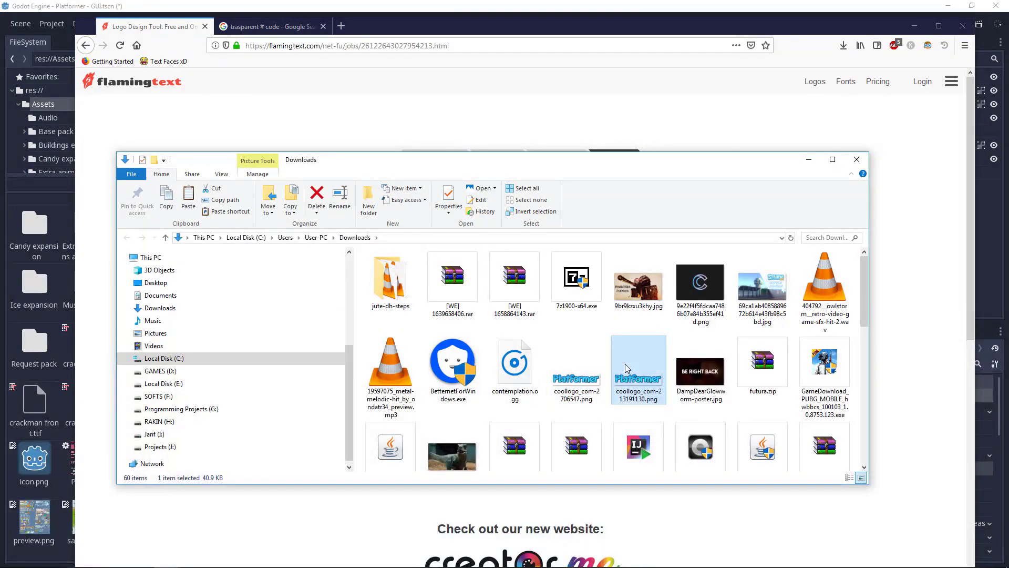
{"action": "key", "text": "Delete"}
Copy coollogo_com-2706547.png from the Downloads folder and switch back to the Godot editor.
{"action": "left_click", "coordinate": [591, 371]}
{"action": "right_click", "coordinate": [592, 371]}
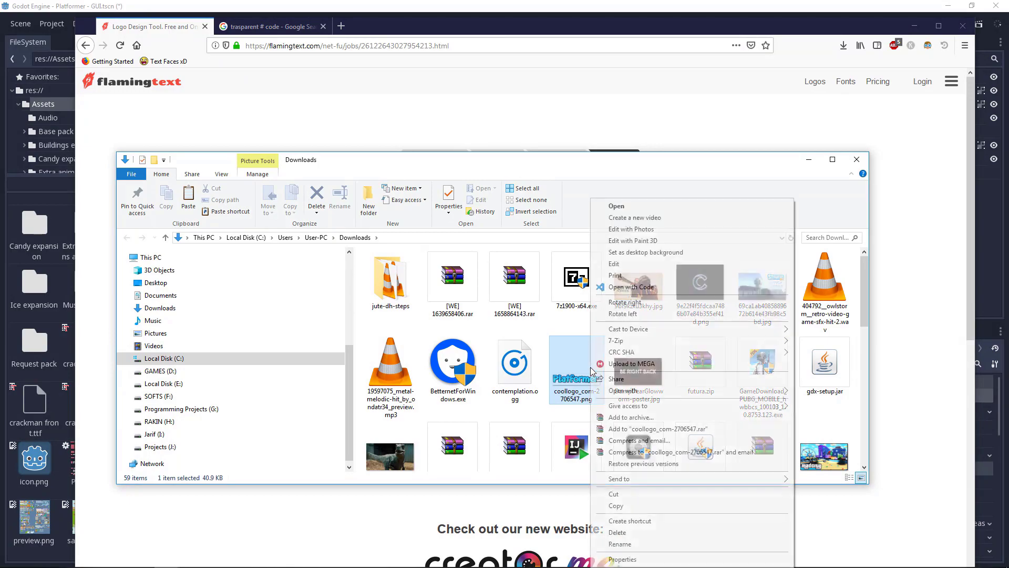
{"action": "left_click", "coordinate": [616, 506]}
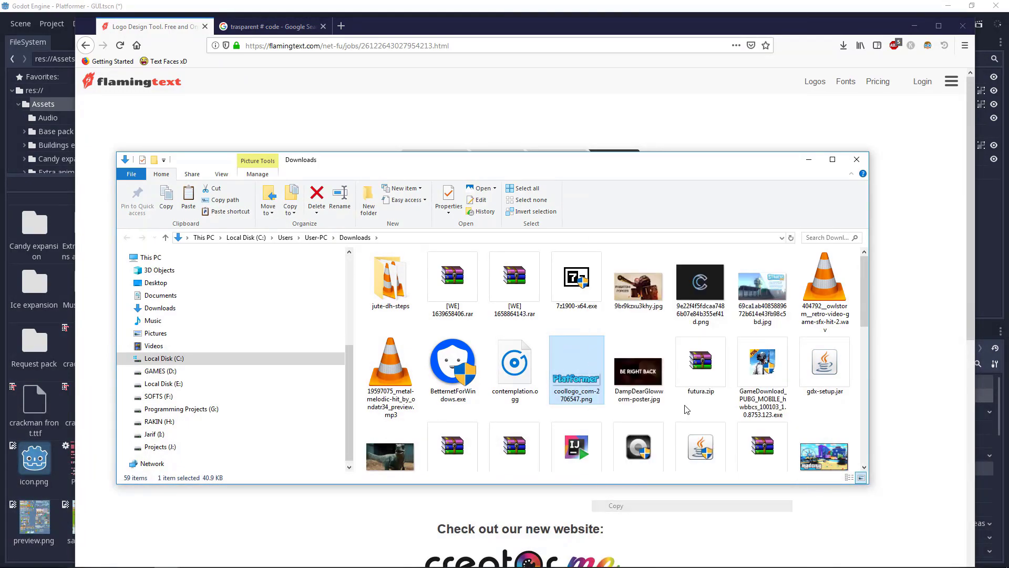
{"action": "left_click", "coordinate": [809, 160]}
{"action": "left_click", "coordinate": [920, 30]}
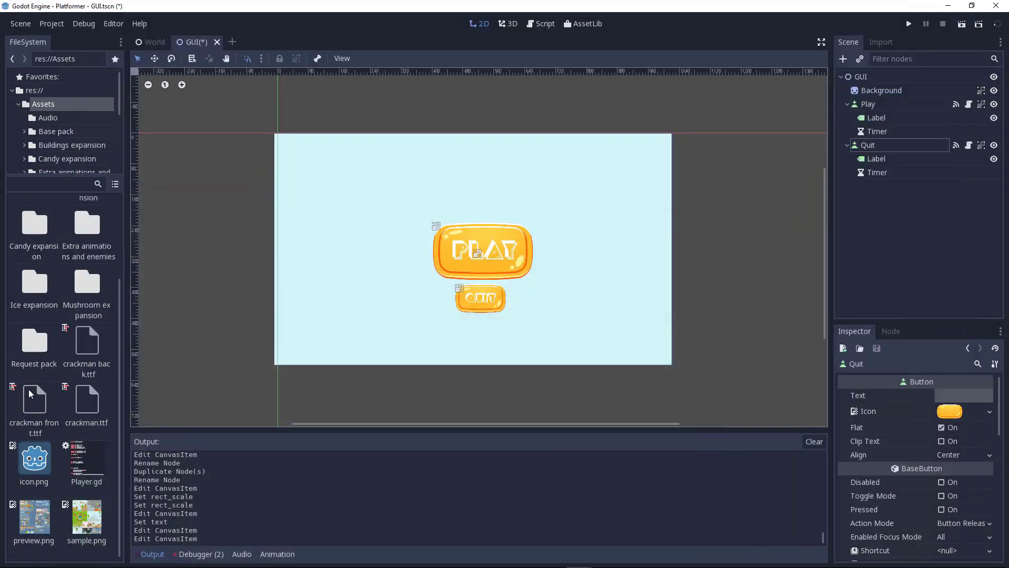
Open the project's res:// folder in the file manager and paste the copied logo into its Assets folder.
{"action": "scroll", "coordinate": [37, 219], "scroll_direction": "up", "scroll_amount": 2}
{"action": "double_click", "coordinate": [37, 219]}
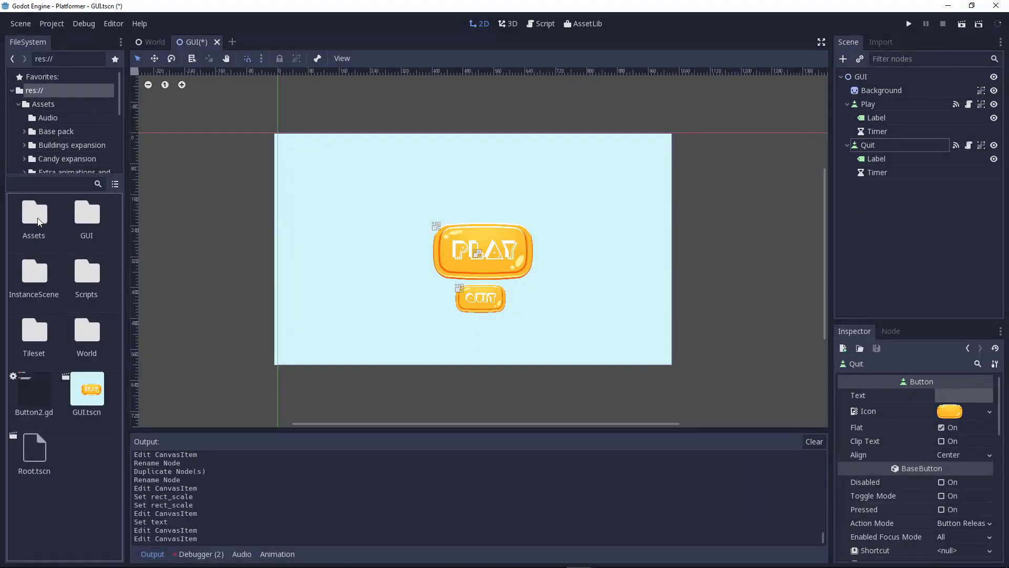
{"action": "double_click", "coordinate": [37, 217]}
{"action": "scroll", "coordinate": [79, 466], "scroll_direction": "down", "scroll_amount": 2}
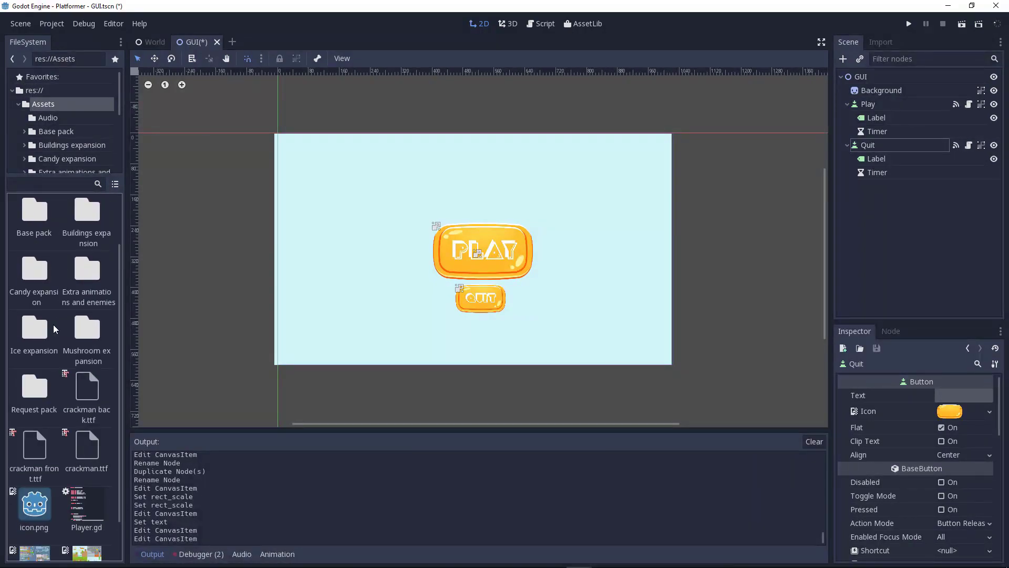
{"action": "scroll", "coordinate": [55, 329], "scroll_direction": "up", "scroll_amount": 2}
{"action": "double_click", "coordinate": [42, 227]}
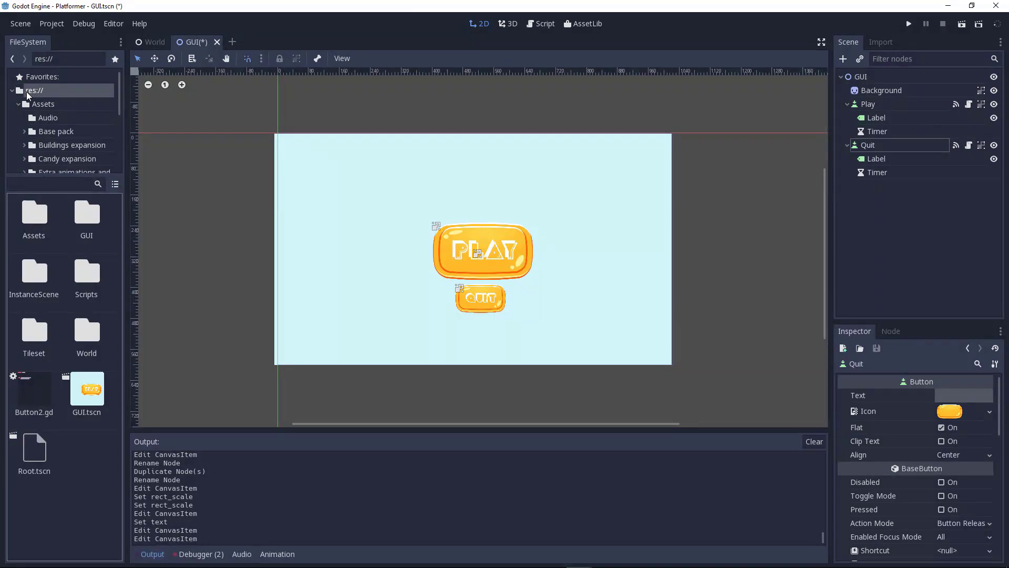
{"action": "right_click", "coordinate": [72, 480]}
{"action": "left_click", "coordinate": [96, 499]}
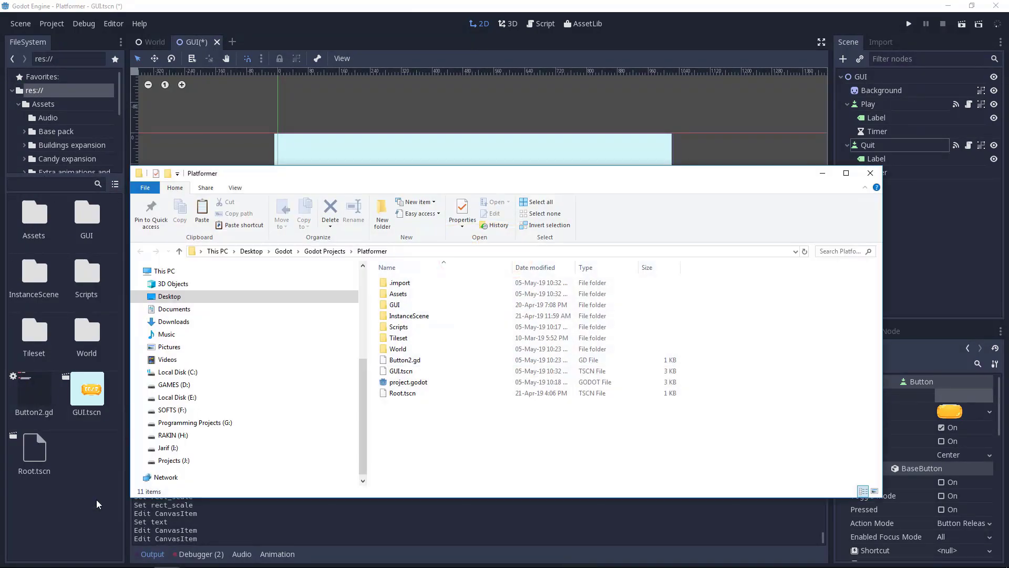
{"action": "double_click", "coordinate": [398, 293]}
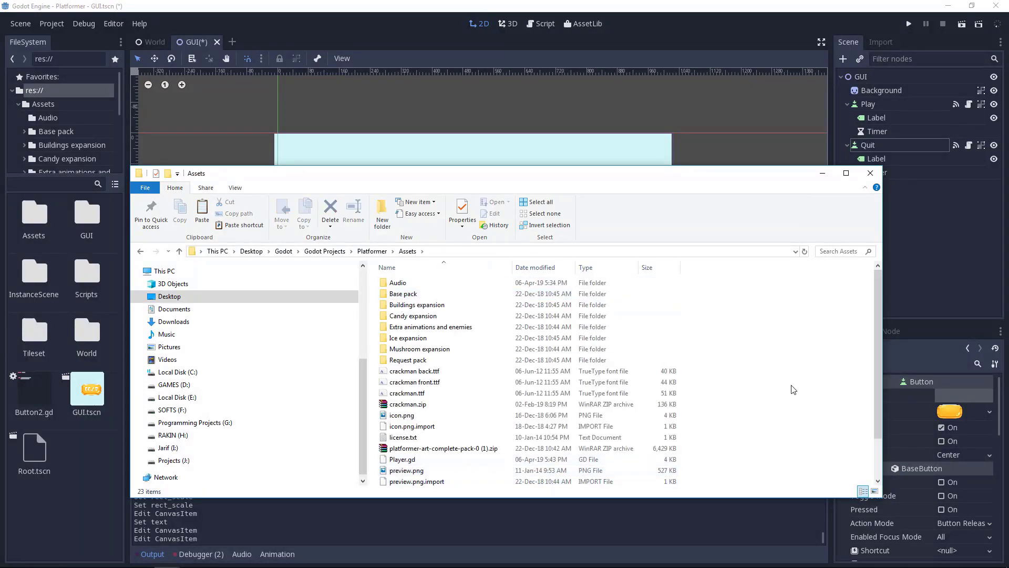
{"action": "key", "text": "ctrl+v"}
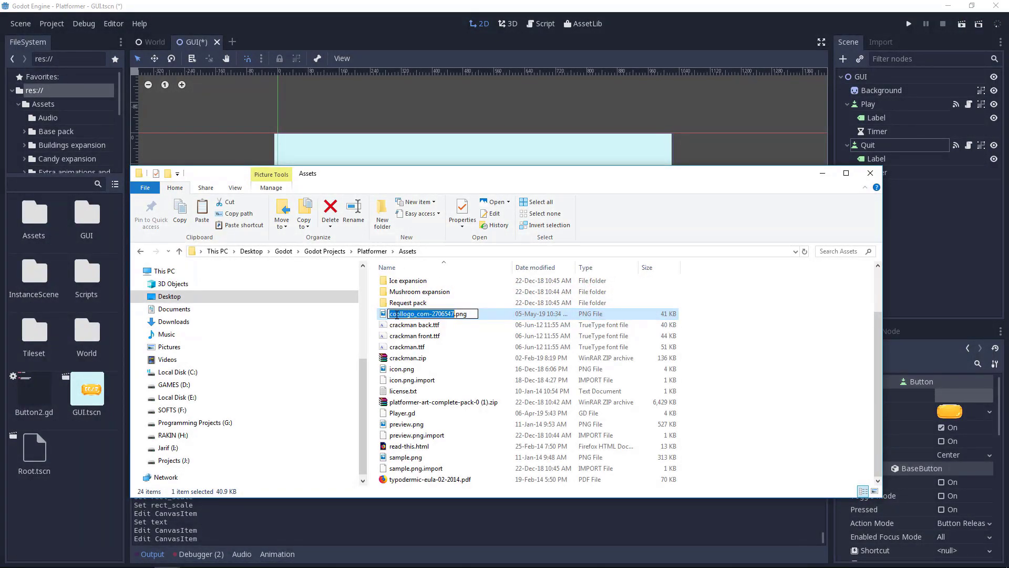
Rename the pasted logo file to title.png and close the file manager window.
{"action": "type", "text": "tit"}
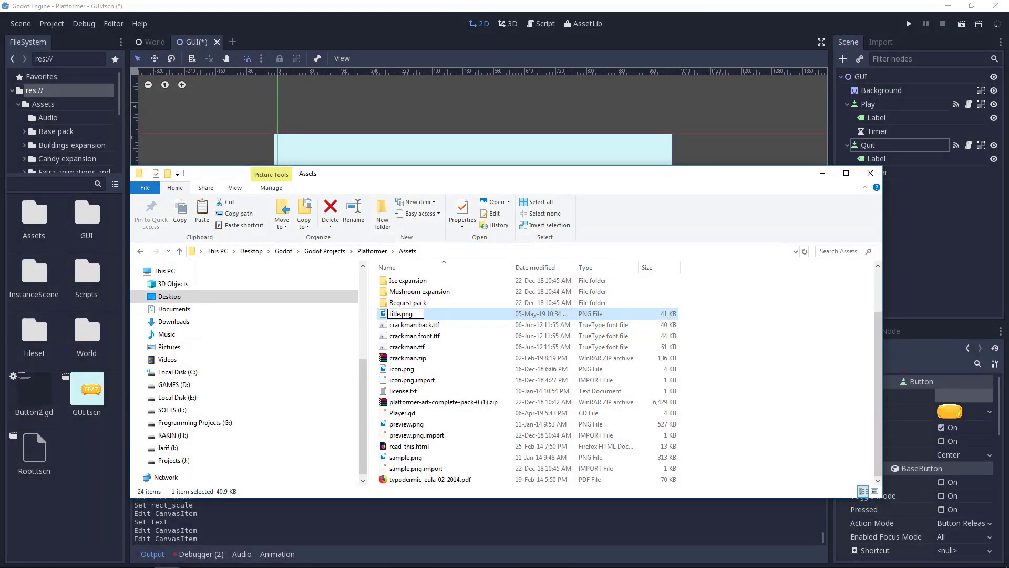
{"action": "type", "text": "le"}
{"action": "key", "text": "Return"}
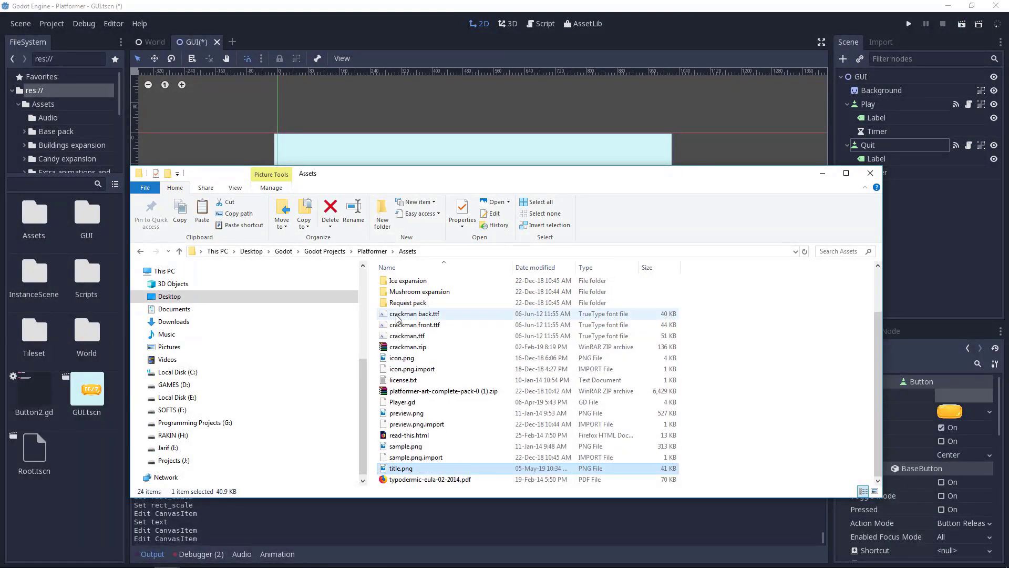
{"action": "left_click", "coordinate": [868, 175]}
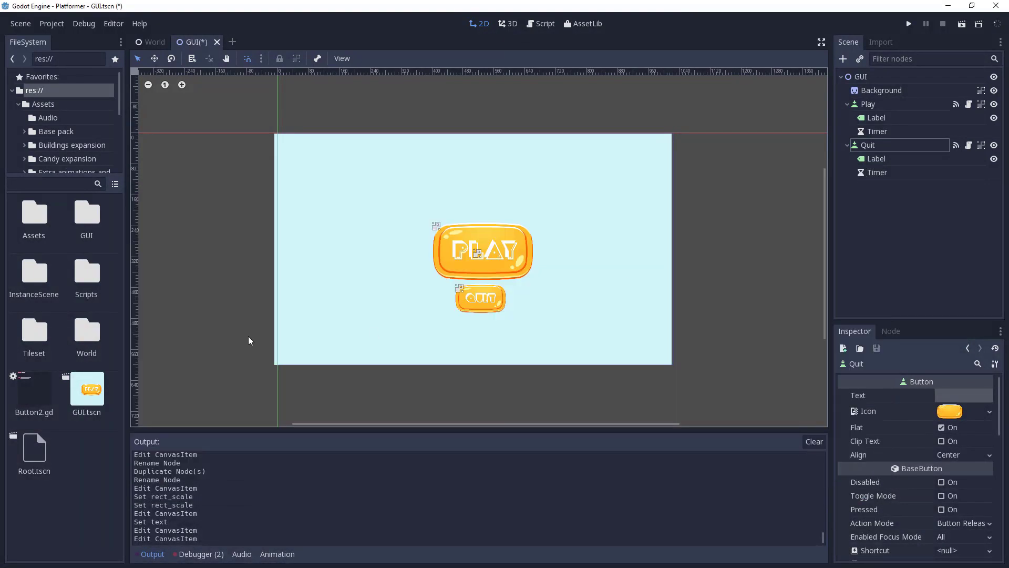
Show title.png in the project's Assets folder and add a Sprite node as a child of GUI.
{"action": "double_click", "coordinate": [31, 229]}
{"action": "scroll", "coordinate": [52, 414], "scroll_direction": "down", "scroll_amount": 5}
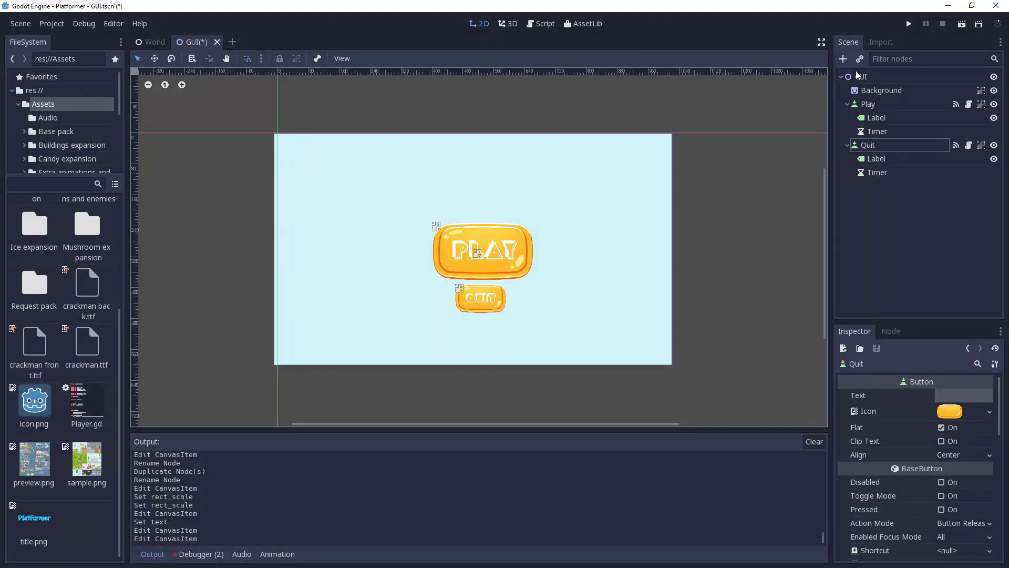
{"action": "left_click", "coordinate": [858, 76]}
{"action": "left_click", "coordinate": [843, 59]}
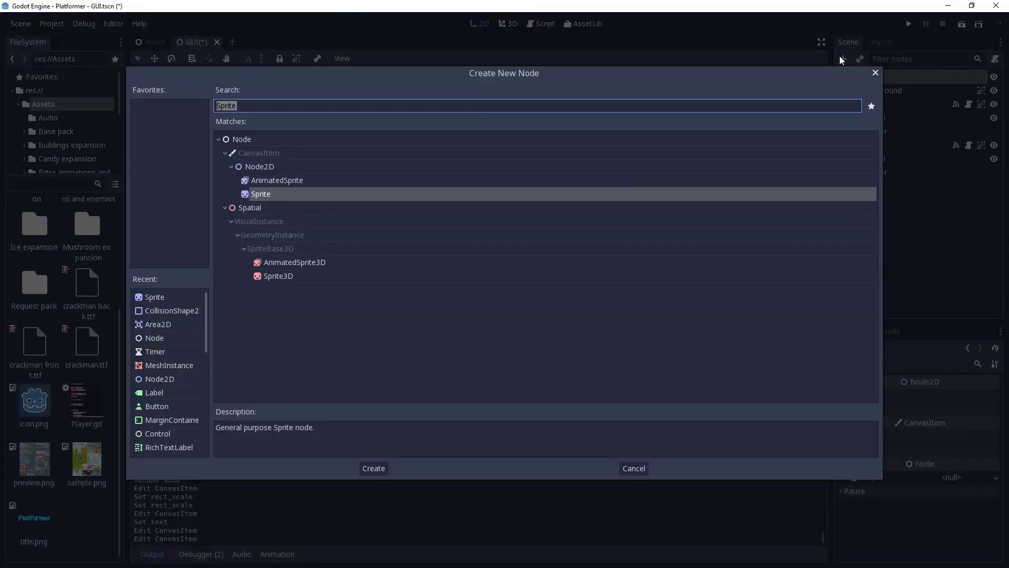
{"action": "key", "text": "Return"}
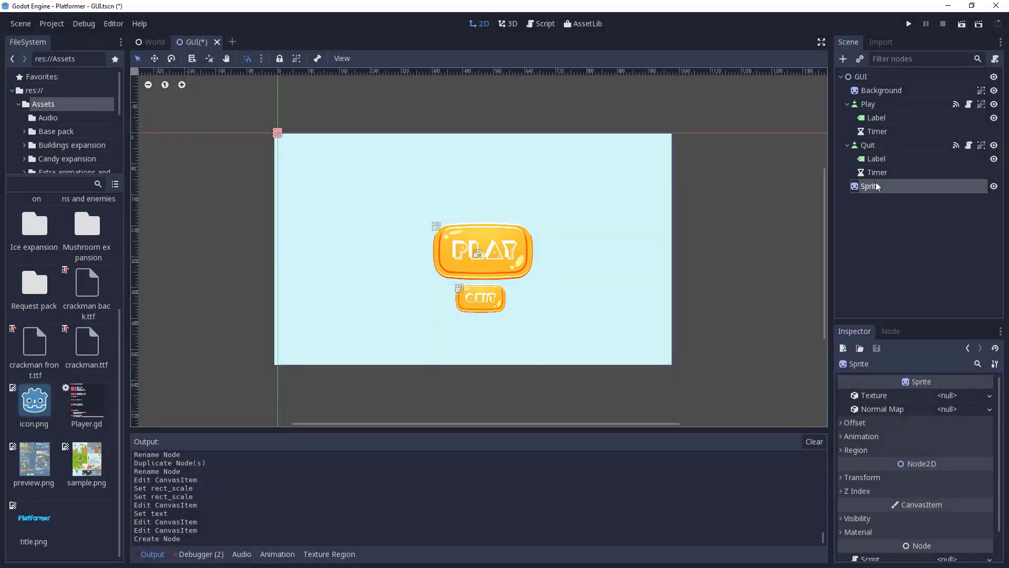
Rename the new Sprite node to Title and move it above Background in the scene tree.
{"action": "left_click", "coordinate": [875, 199]}
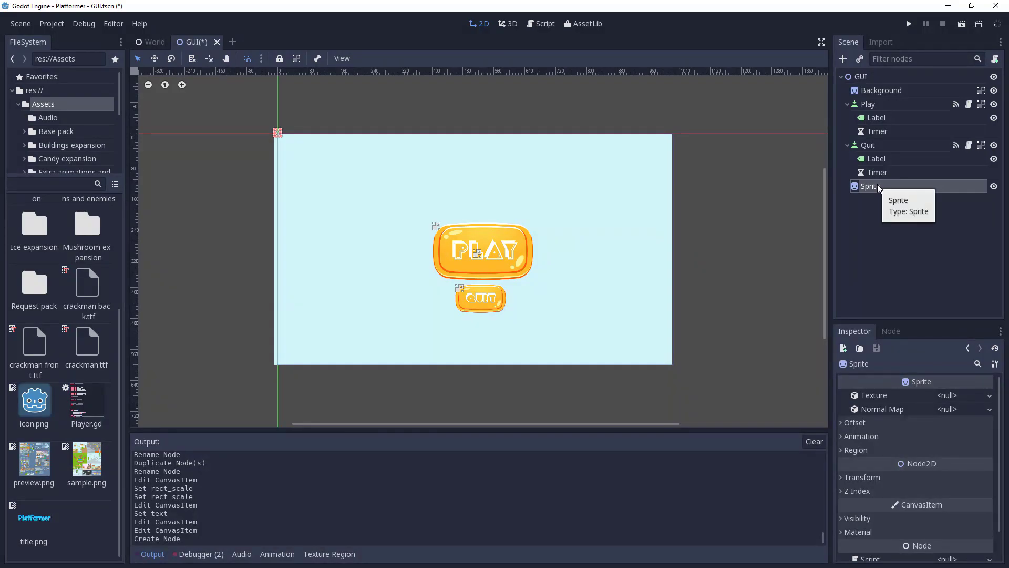
{"action": "double_click", "coordinate": [878, 185]}
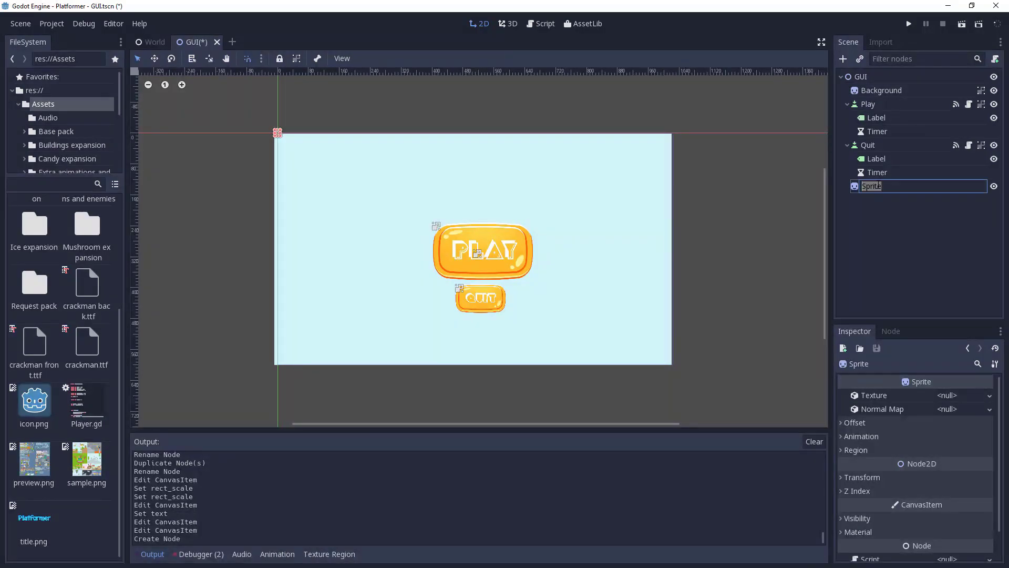
{"action": "type", "text": "Title"}
{"action": "key", "text": "Return"}
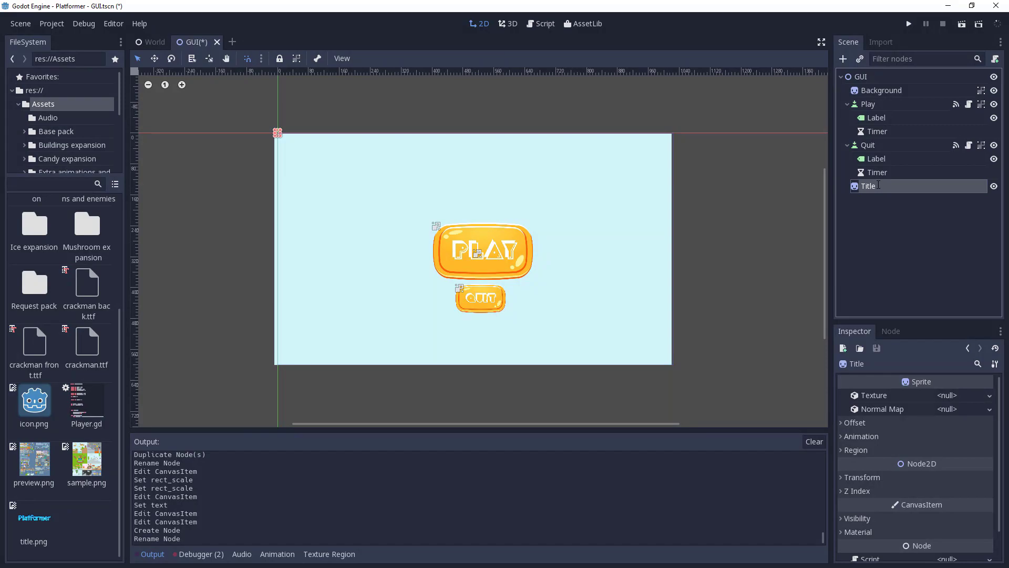
{"action": "left_click_drag", "start_coordinate": [873, 192], "coordinate": [872, 84]}
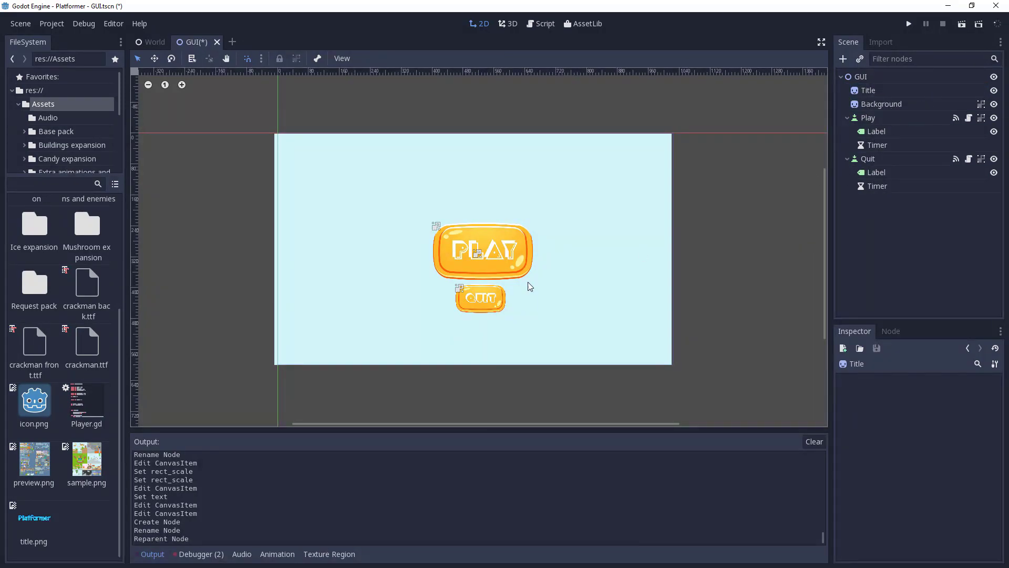
Assign title.png as the Title sprite's texture and reorder the node to sit between Background and Play.
{"action": "left_click", "coordinate": [854, 93]}
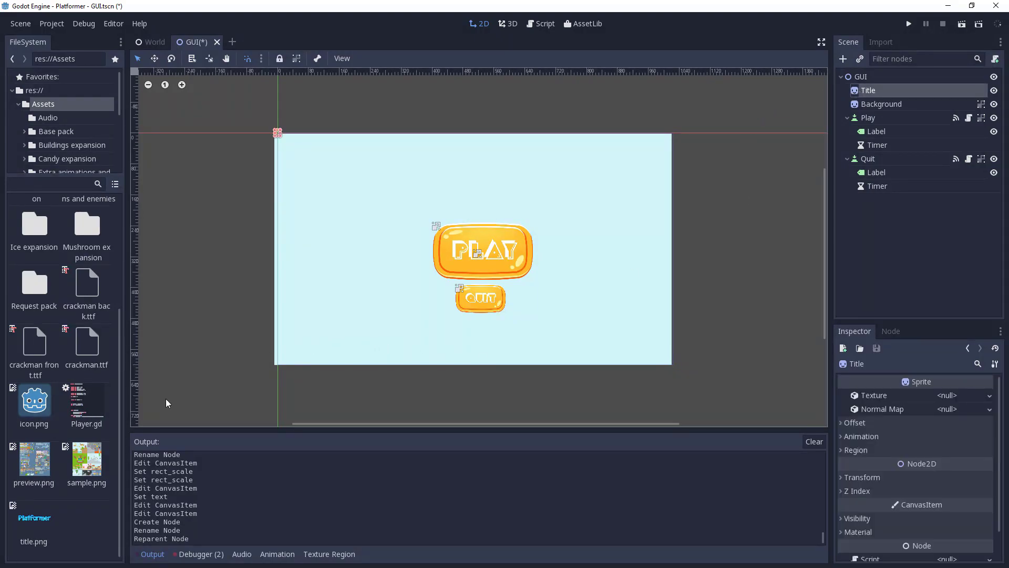
{"action": "left_click_drag", "start_coordinate": [29, 518], "coordinate": [967, 401]}
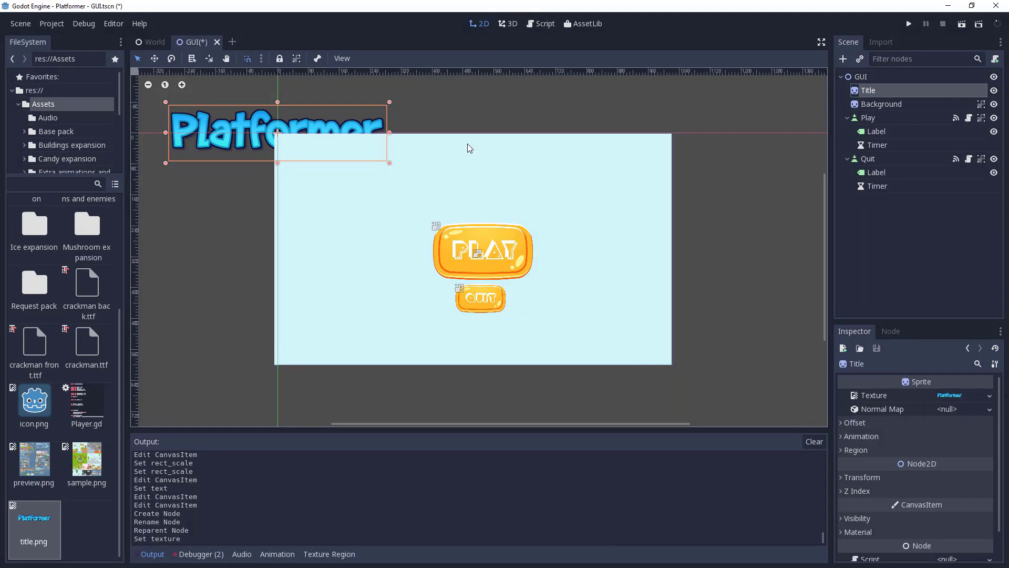
{"action": "left_click_drag", "start_coordinate": [985, 91], "coordinate": [891, 115]}
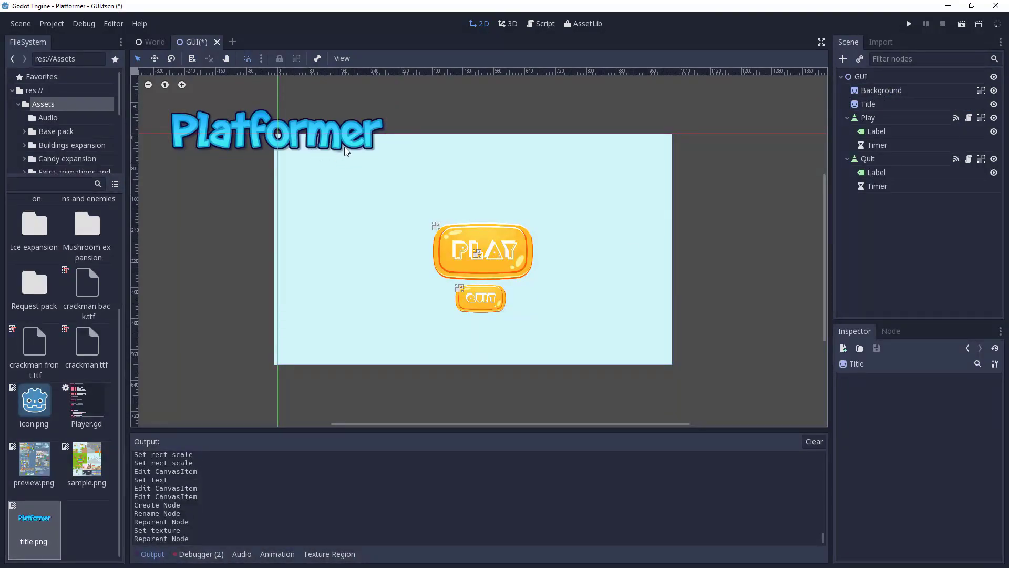
Make the Title sprite's children unselectable and place the logo centred above the Play button.
{"action": "left_click", "coordinate": [870, 103]}
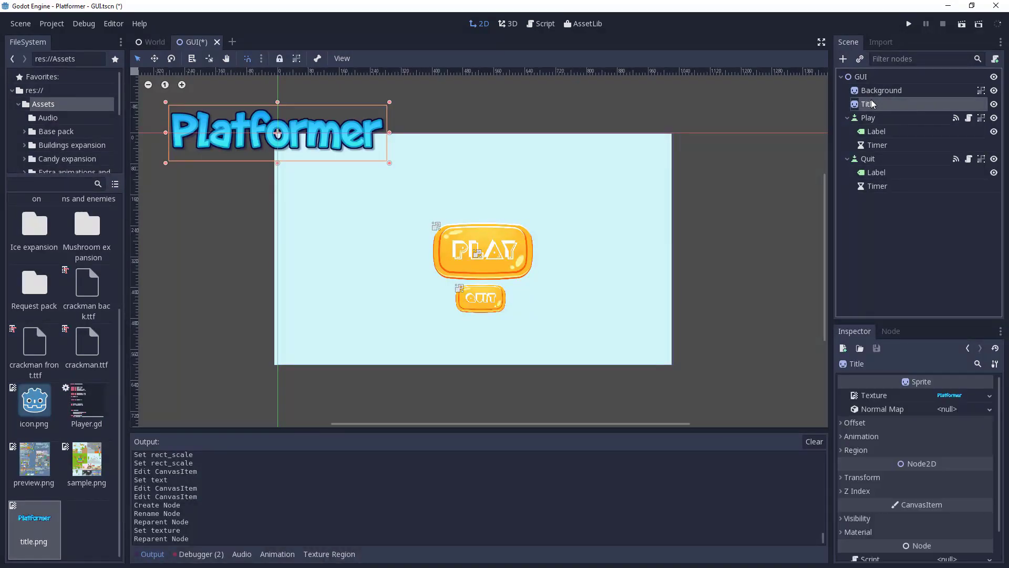
{"action": "left_click", "coordinate": [297, 58]}
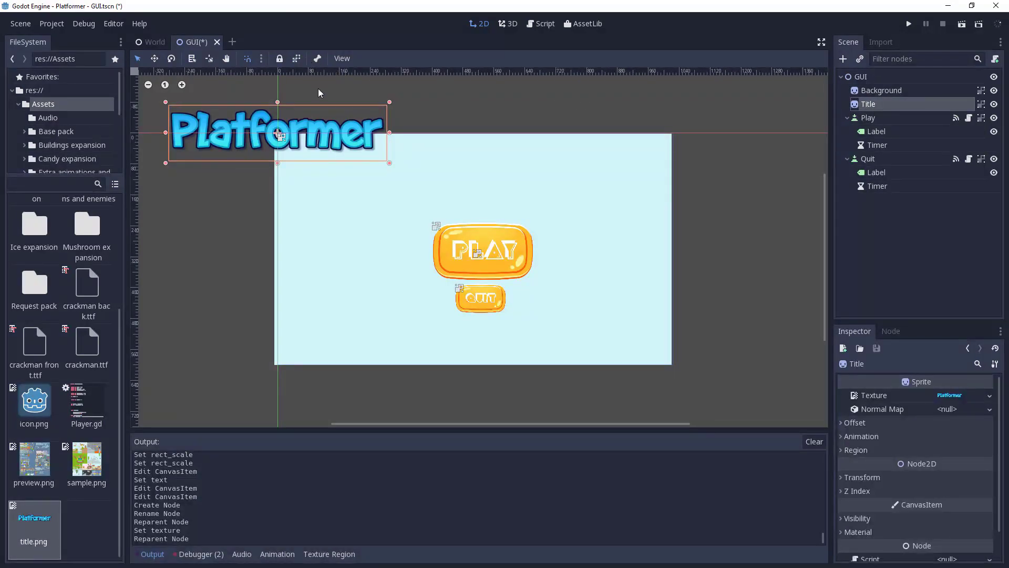
{"action": "left_click_drag", "start_coordinate": [326, 127], "coordinate": [527, 181]}
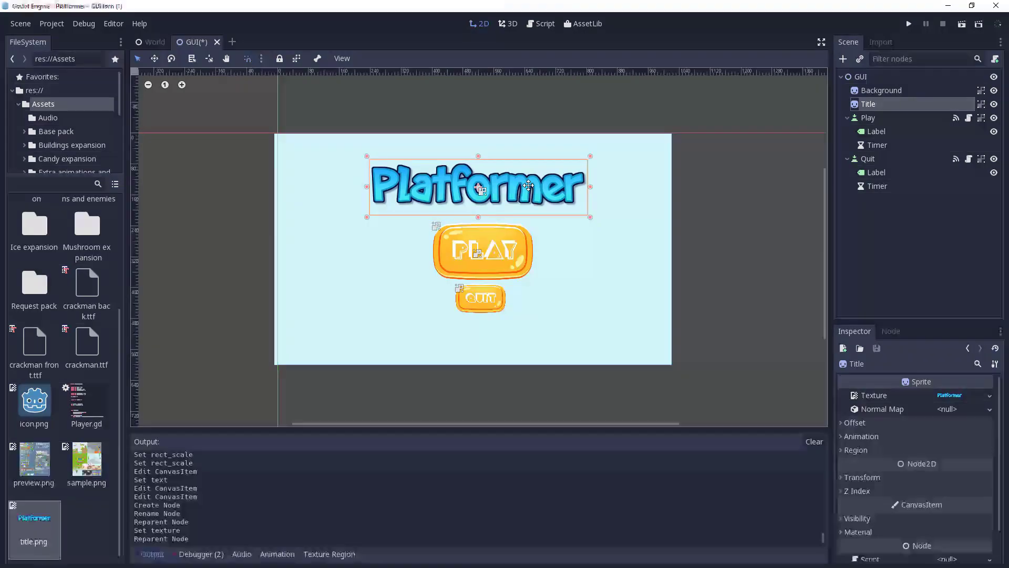
{"action": "left_click", "coordinate": [740, 221]}
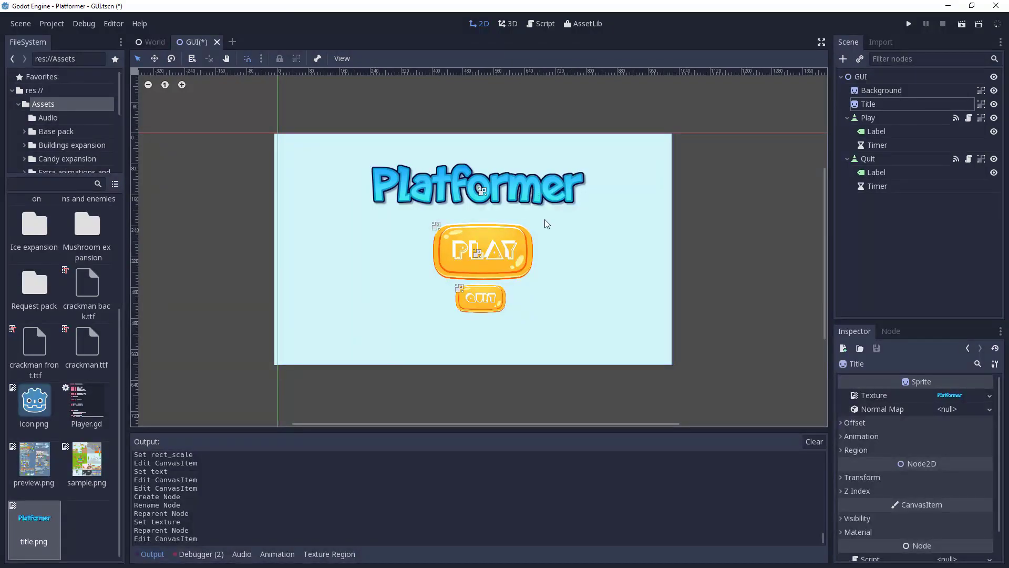
Nudge the Quit button slightly to the right so it lines up under the Play button.
{"action": "left_click", "coordinate": [874, 159]}
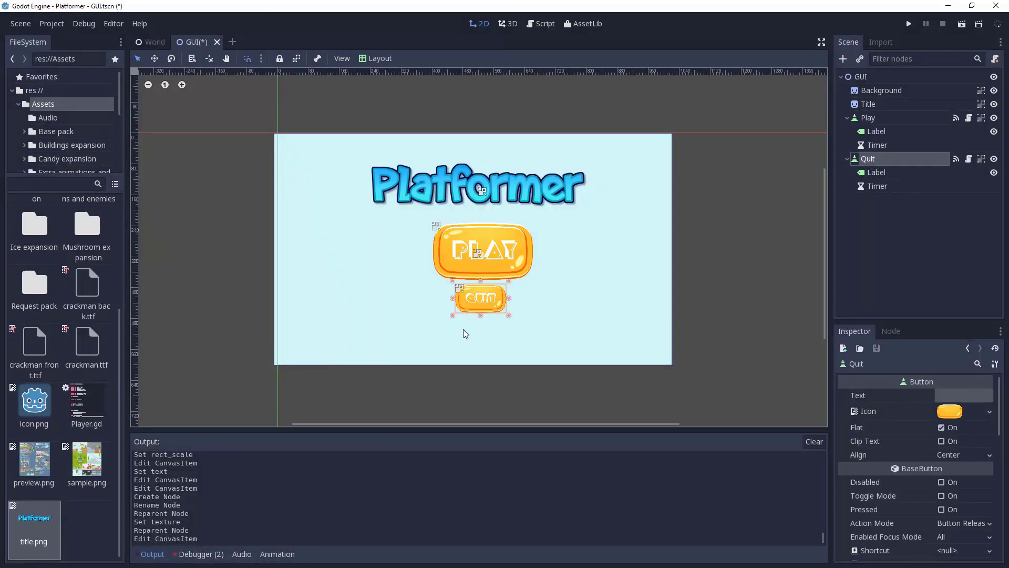
{"action": "left_click_drag", "start_coordinate": [490, 299], "coordinate": [493, 299]}
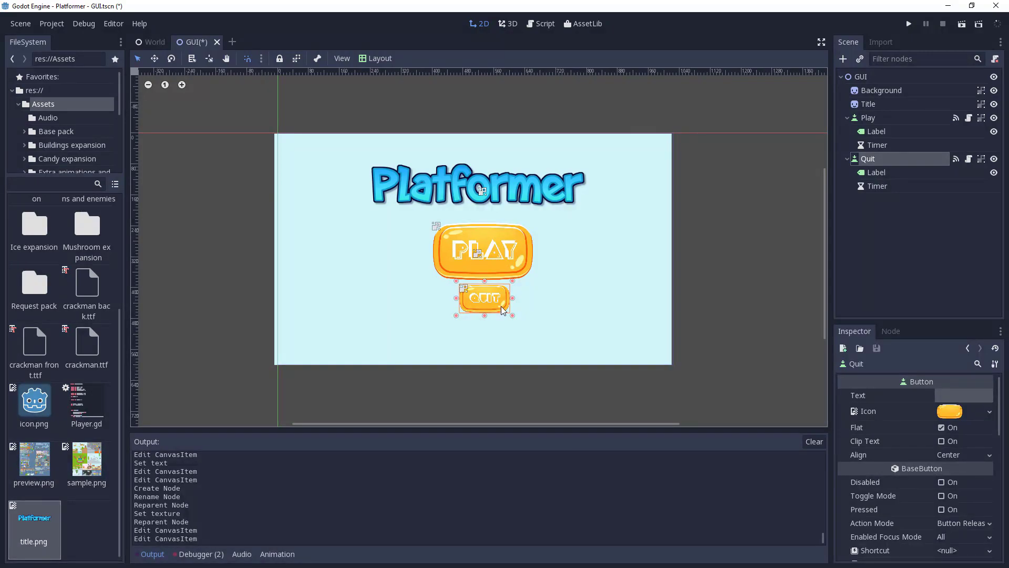
Disconnect the Quit button's button_down signal from _on_Button_button_down and open the button's attached script.
{"action": "left_click", "coordinate": [894, 331]}
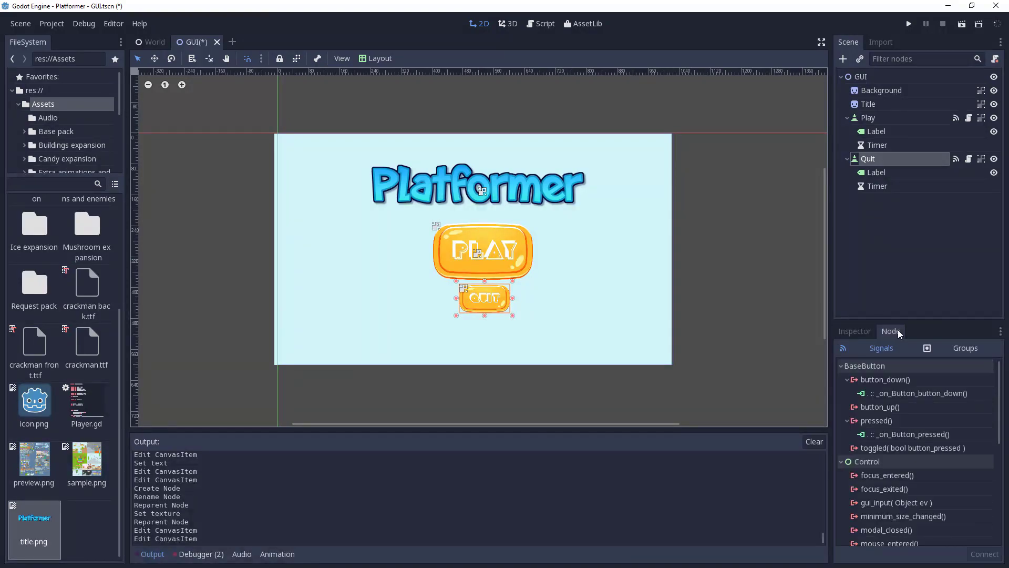
{"action": "left_click", "coordinate": [887, 393]}
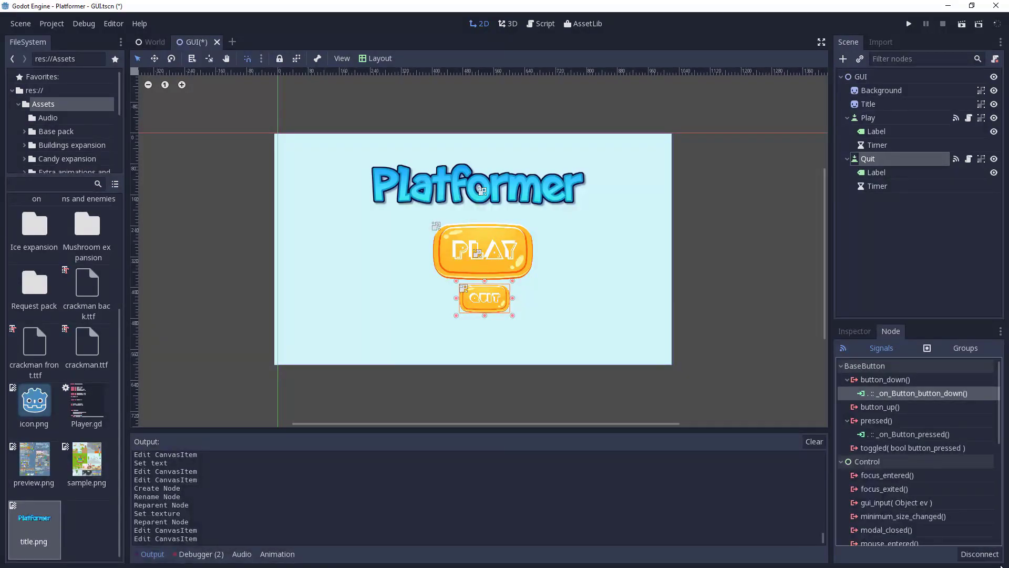
{"action": "left_click", "coordinate": [988, 557]}
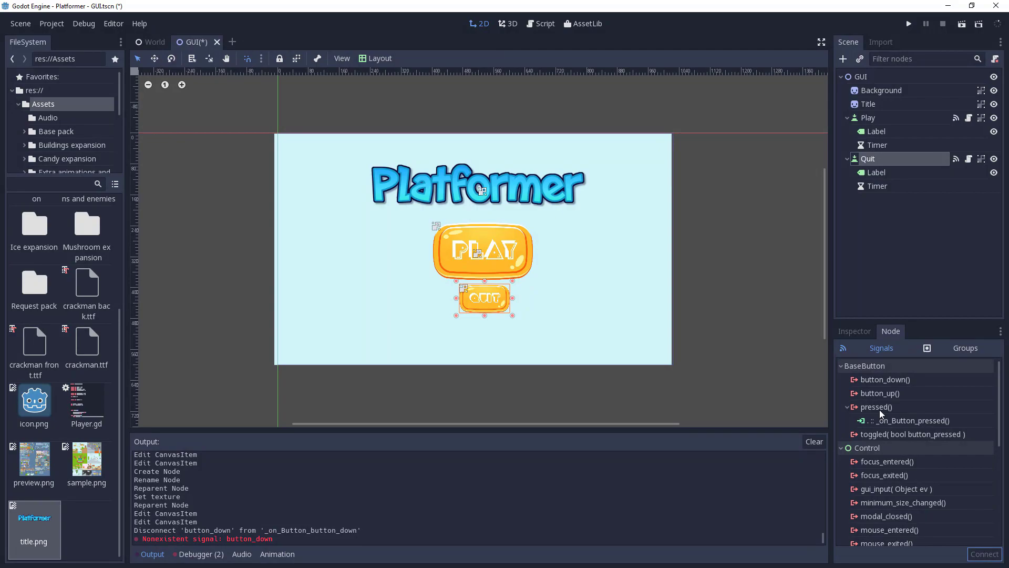
{"action": "left_click", "coordinate": [896, 421]}
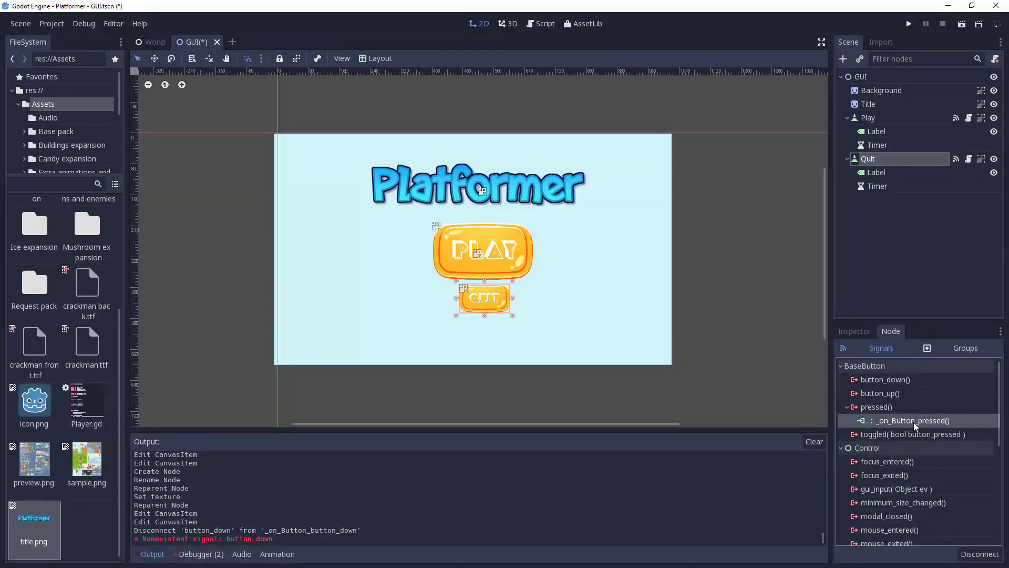
{"action": "left_click", "coordinate": [969, 159]}
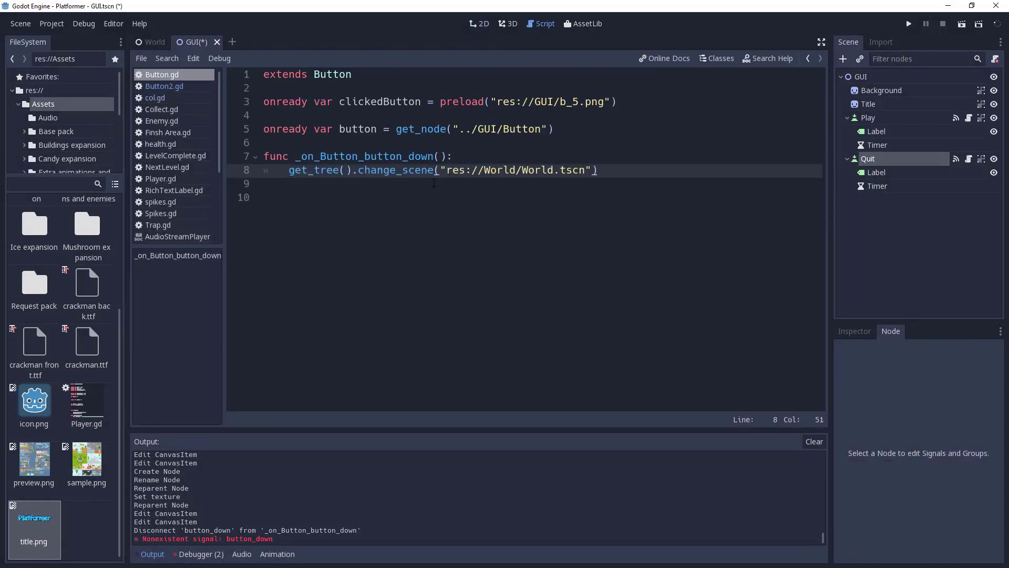
Review the scene-changing code in Button.gd and the _on_Quit_pressed function in Button2.gd.
{"action": "left_click_drag", "start_coordinate": [560, 182], "coordinate": [171, 102]}
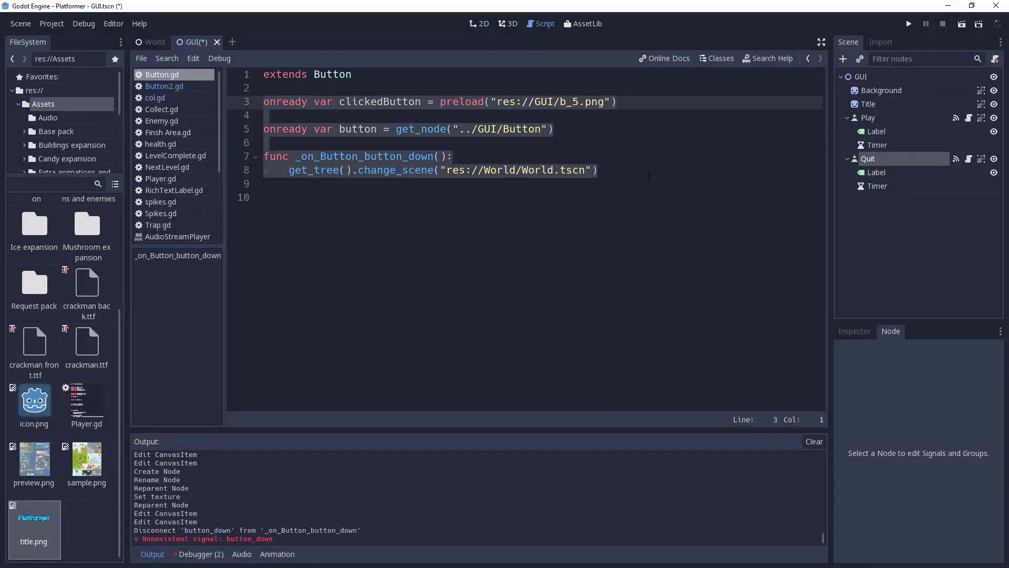
{"action": "left_click", "coordinate": [649, 177]}
{"action": "left_click", "coordinate": [164, 86]}
{"action": "key", "text": "BackSpace"}
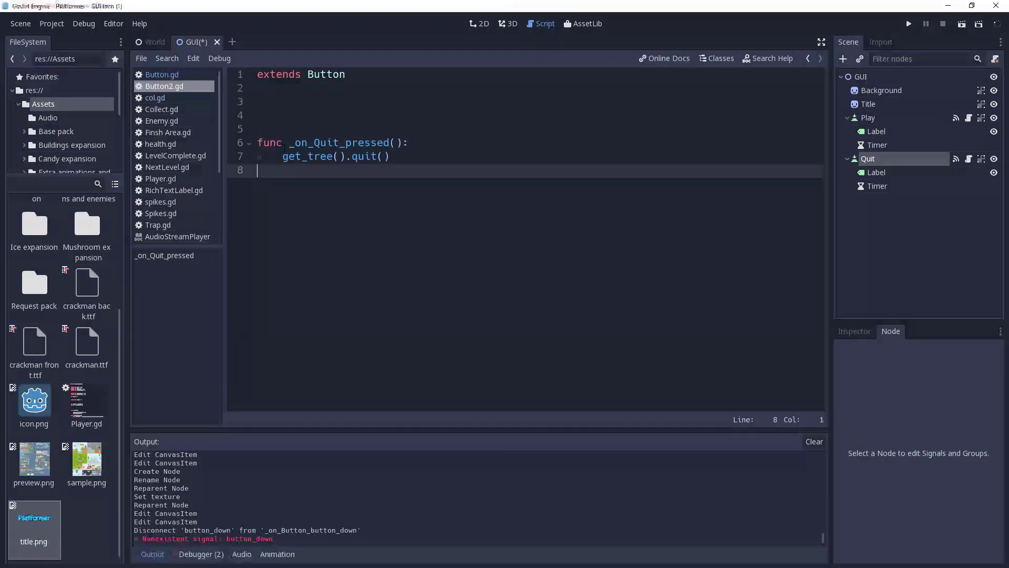
{"action": "left_click", "coordinate": [466, 143]}
{"action": "key", "text": "Down"}
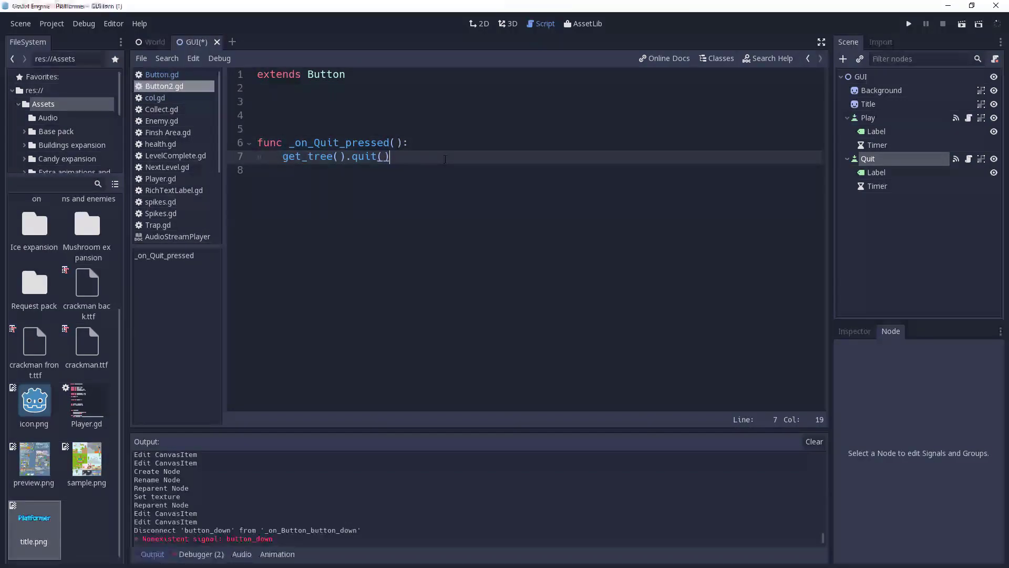
Run the project from the GUI scene, try the title screen's Quit button and close the game window.
{"action": "left_click", "coordinate": [477, 26]}
{"action": "left_click", "coordinate": [908, 26]}
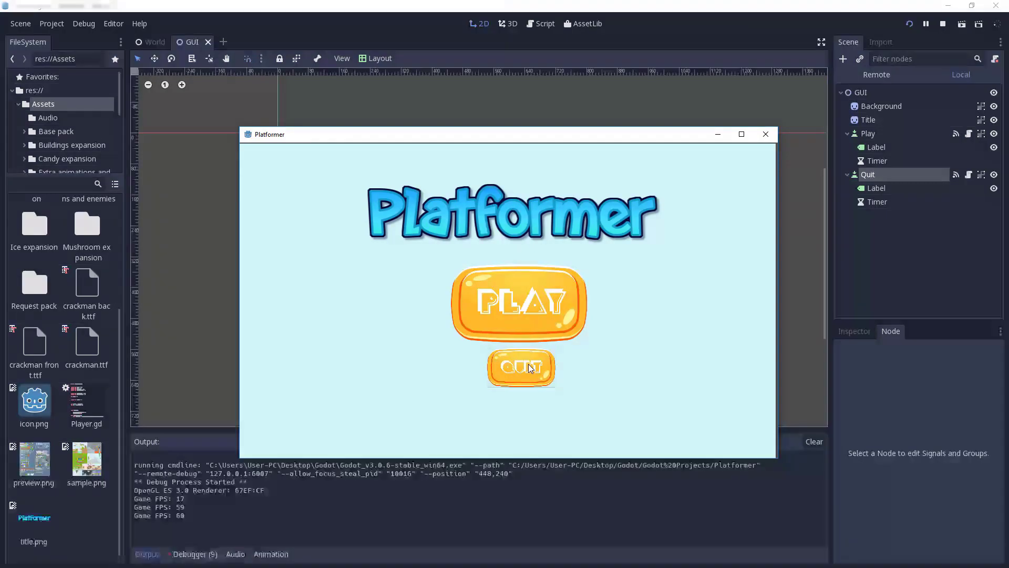
{"action": "left_click", "coordinate": [499, 377]}
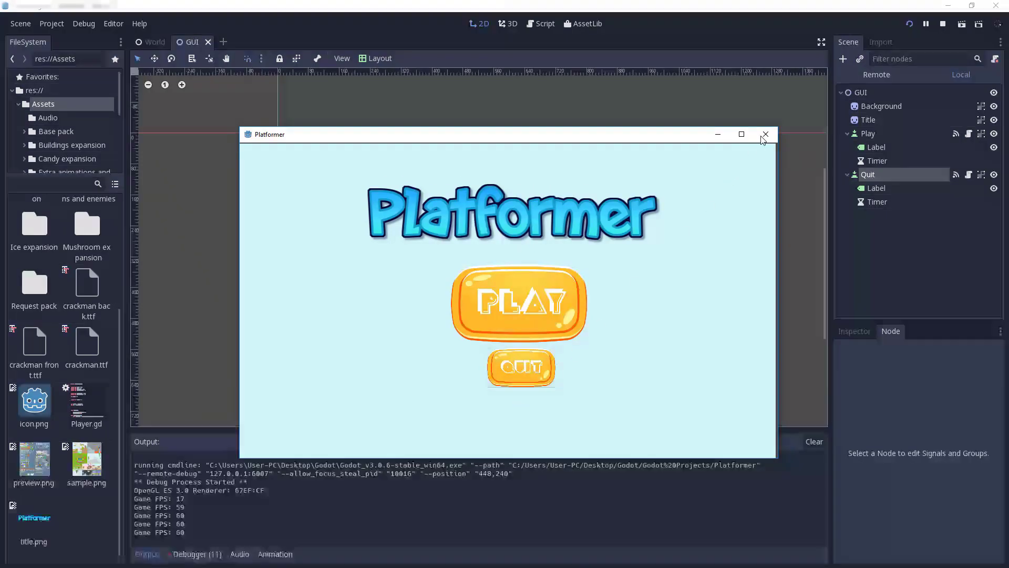
Connect the Quit button's button_down signal to a new _on_Quit_button_down method on the Quit node and save.
{"action": "left_click", "coordinate": [969, 159]}
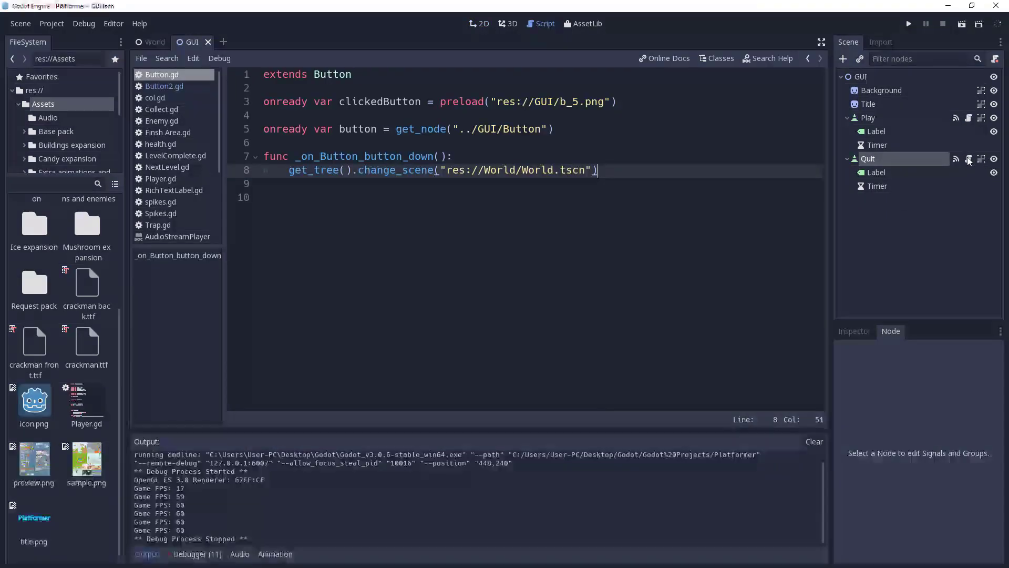
{"action": "left_click", "coordinate": [178, 87]}
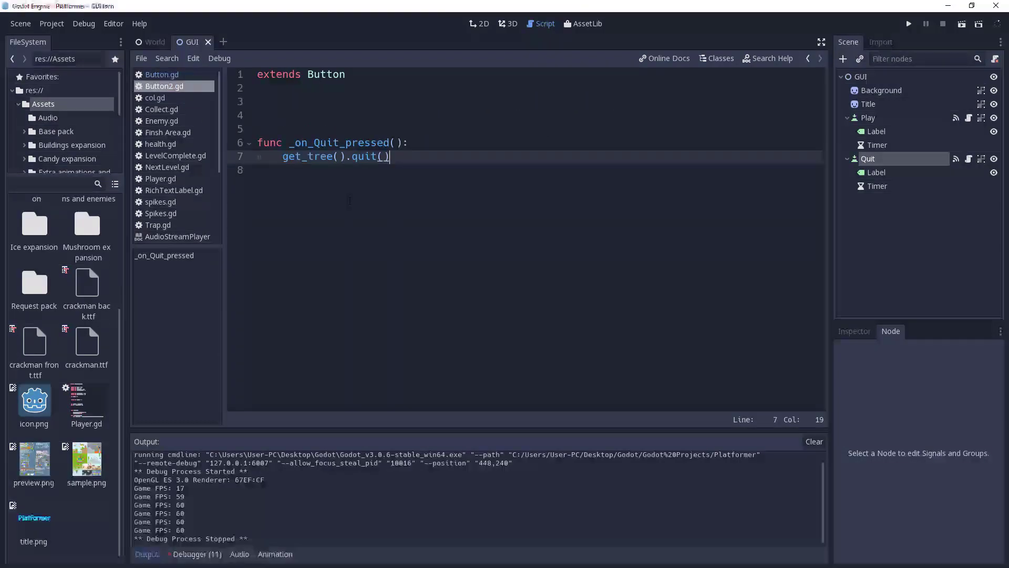
{"action": "left_click", "coordinate": [930, 161]}
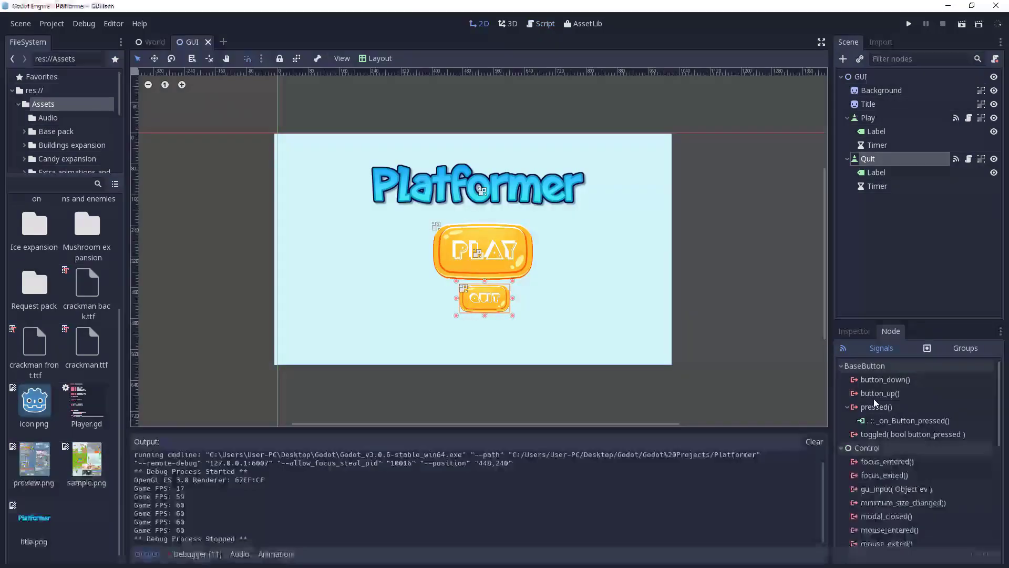
{"action": "left_click", "coordinate": [889, 380]}
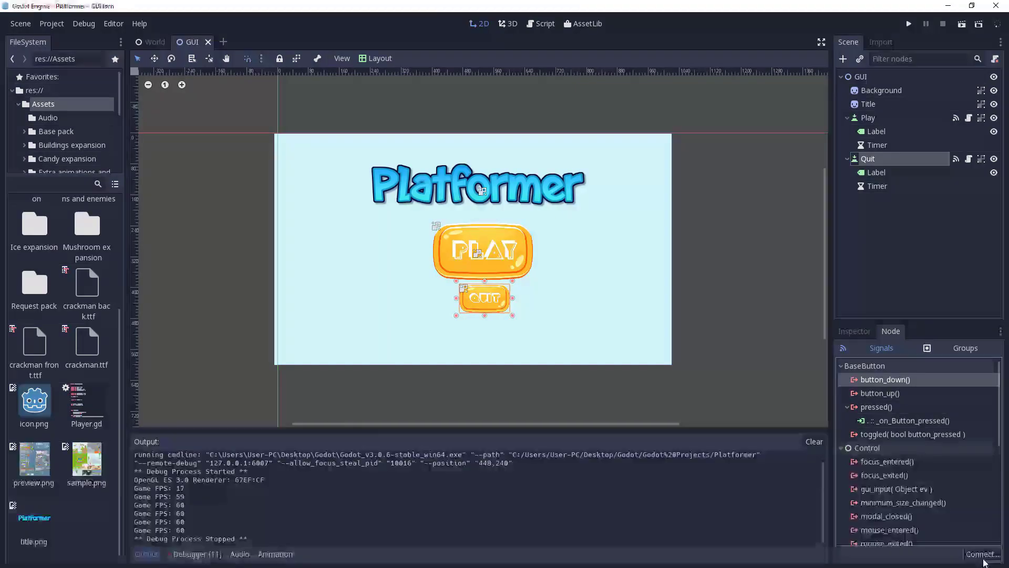
{"action": "left_click", "coordinate": [984, 560]}
{"action": "left_click", "coordinate": [210, 192]}
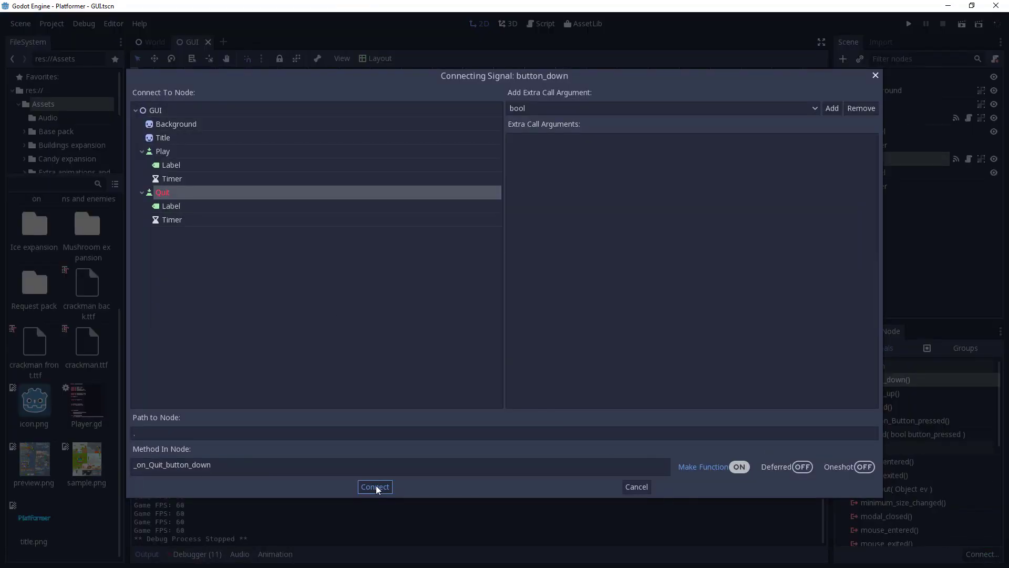
{"action": "left_click", "coordinate": [375, 486]}
{"action": "left_click", "coordinate": [164, 86]}
{"action": "left_click", "coordinate": [179, 77]}
{"action": "key", "text": "ctrl+s"}
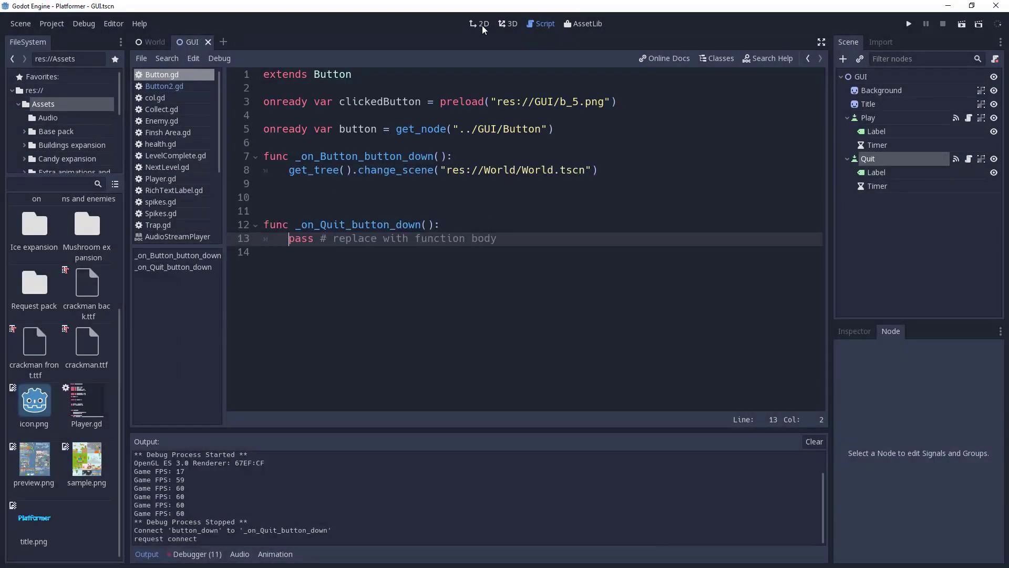
Replace the Quit node's script with Button2.gd and run the project to test the Quit button.
{"action": "left_click", "coordinate": [481, 24]}
{"action": "left_click", "coordinate": [941, 161]}
{"action": "left_click", "coordinate": [855, 332]}
{"action": "scroll", "coordinate": [931, 468], "scroll_direction": "down", "scroll_amount": 10}
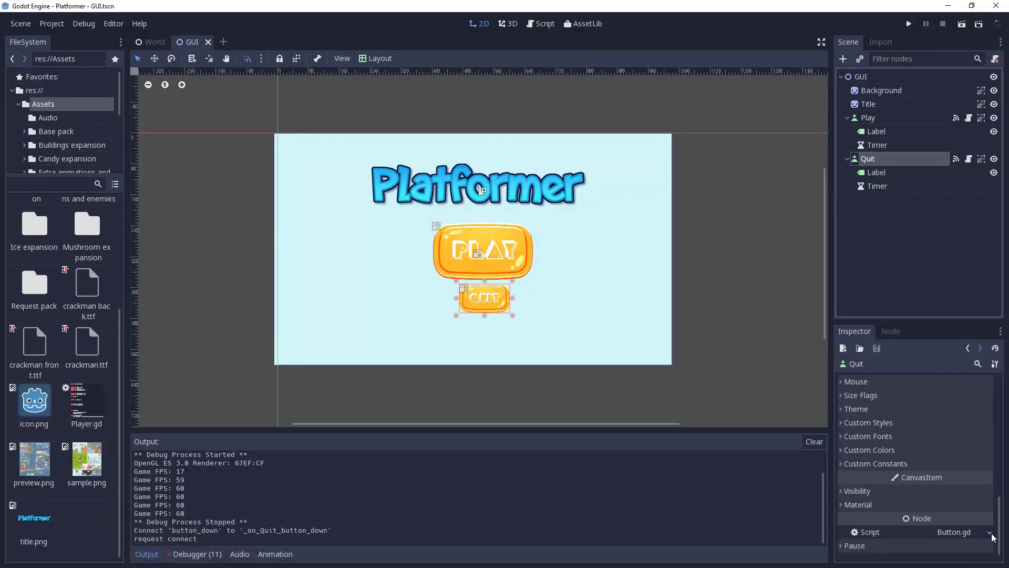
{"action": "left_click", "coordinate": [989, 532]}
{"action": "left_click", "coordinate": [957, 512]}
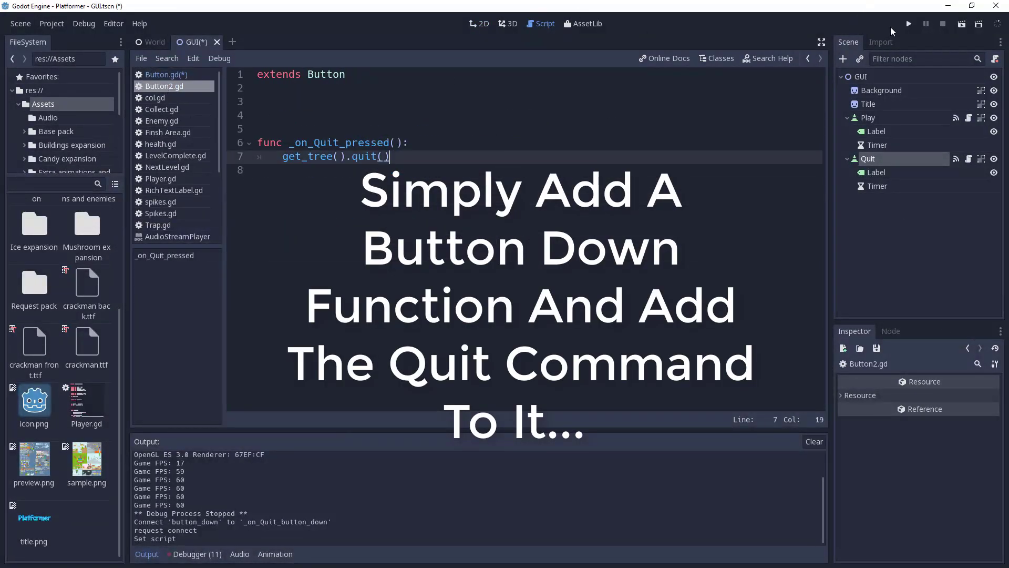
{"action": "key", "text": "F5"}
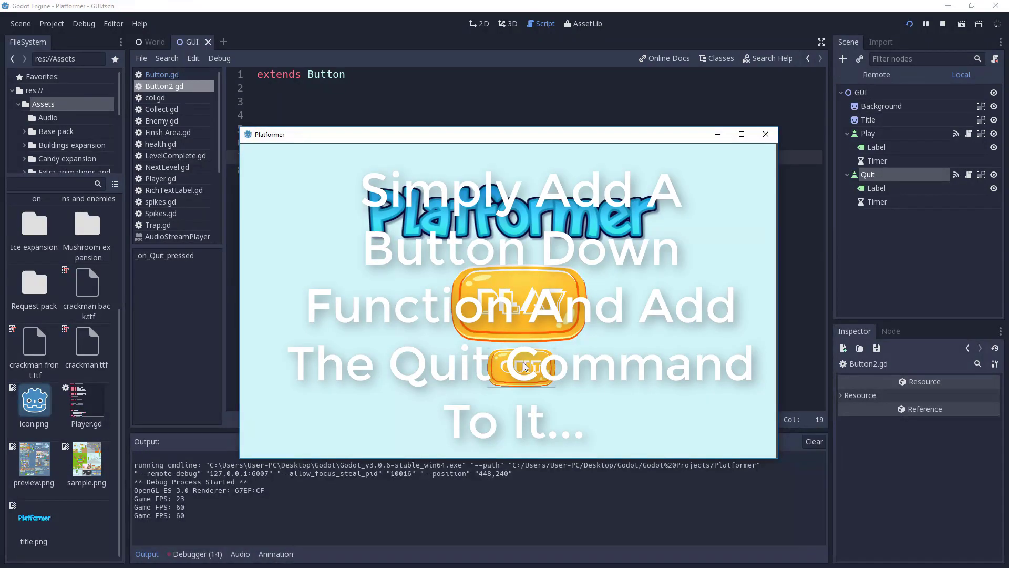
{"action": "left_click", "coordinate": [524, 366]}
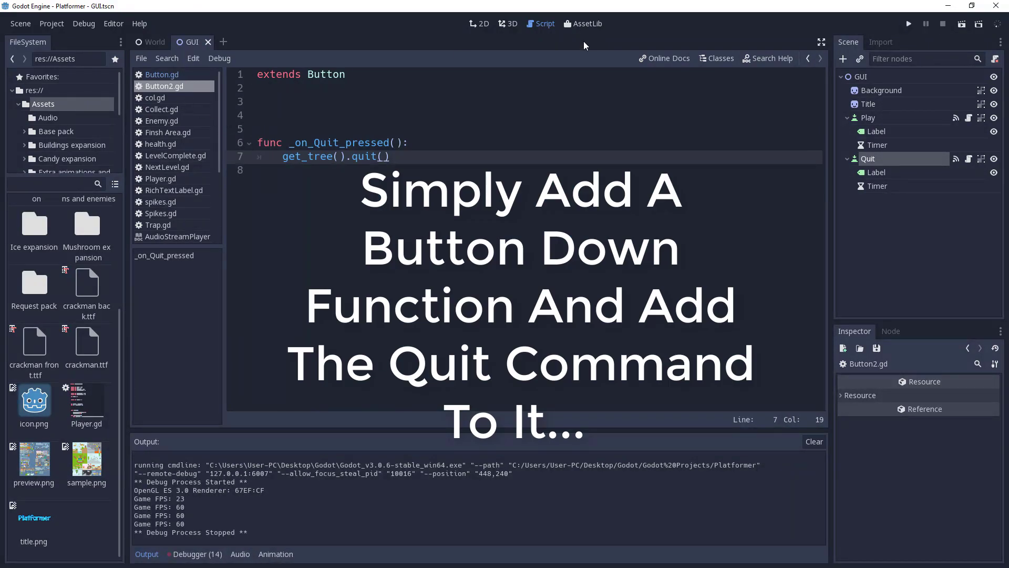
Disconnect the Quit node's button_down signal and reconnect it to _on_Quit_button_down, generating the function in Button2.gd.
{"action": "key", "text": "ctrl+F1"}
{"action": "left_click", "coordinate": [891, 331]}
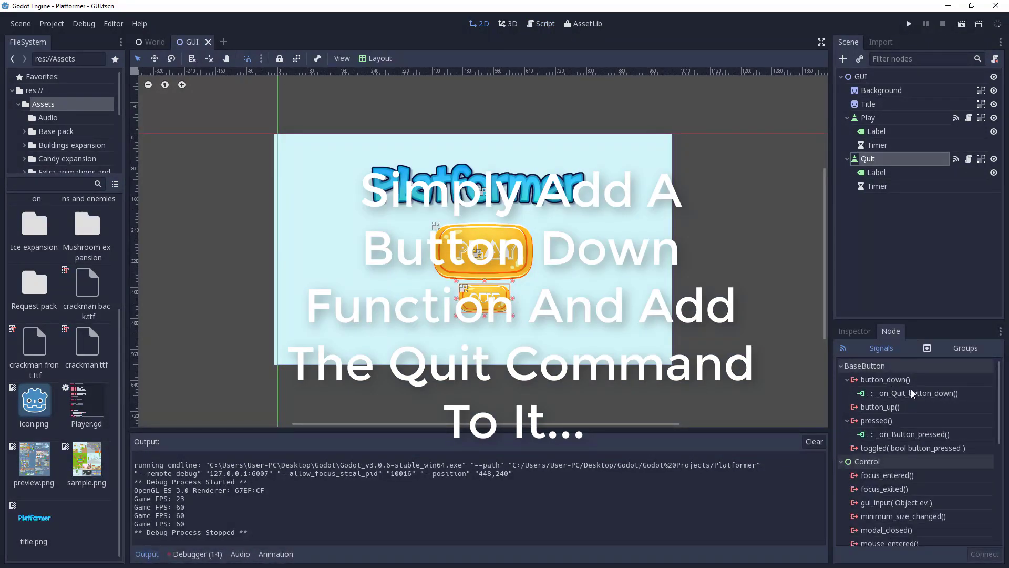
{"action": "left_click", "coordinate": [911, 393]}
{"action": "left_click", "coordinate": [984, 554]}
{"action": "left_click", "coordinate": [984, 554]}
{"action": "left_click", "coordinate": [372, 484]}
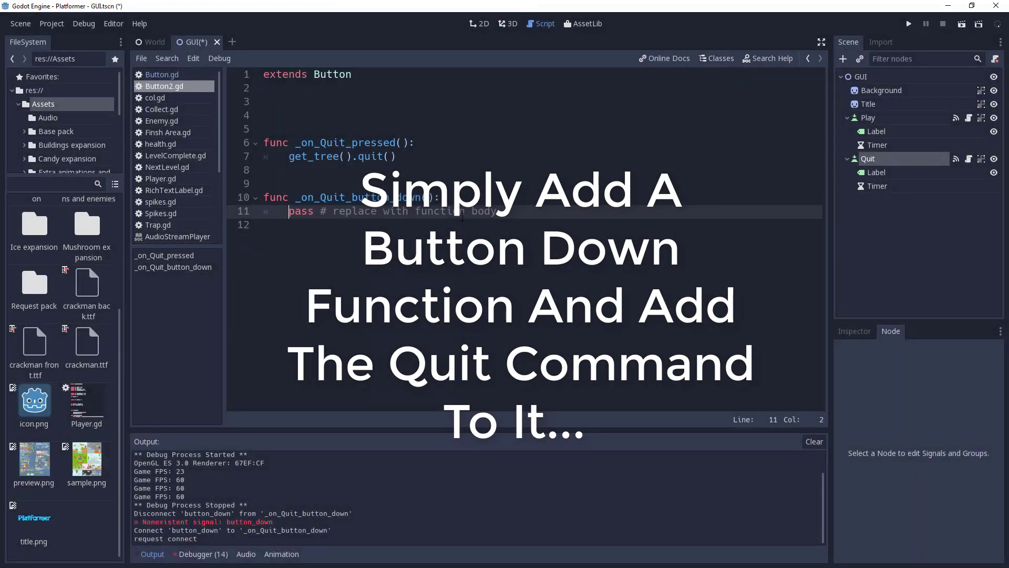
Replace the placeholder body of _on_Quit_button_down with get_tree().quit().
{"action": "key", "text": "Return"}
{"action": "key", "text": "Up"}
{"action": "type", "text": "get_tr"}
{"action": "key", "text": "Return"}
{"action": "type", "text": ".quit\\"}
{"action": "key", "text": "Return"}
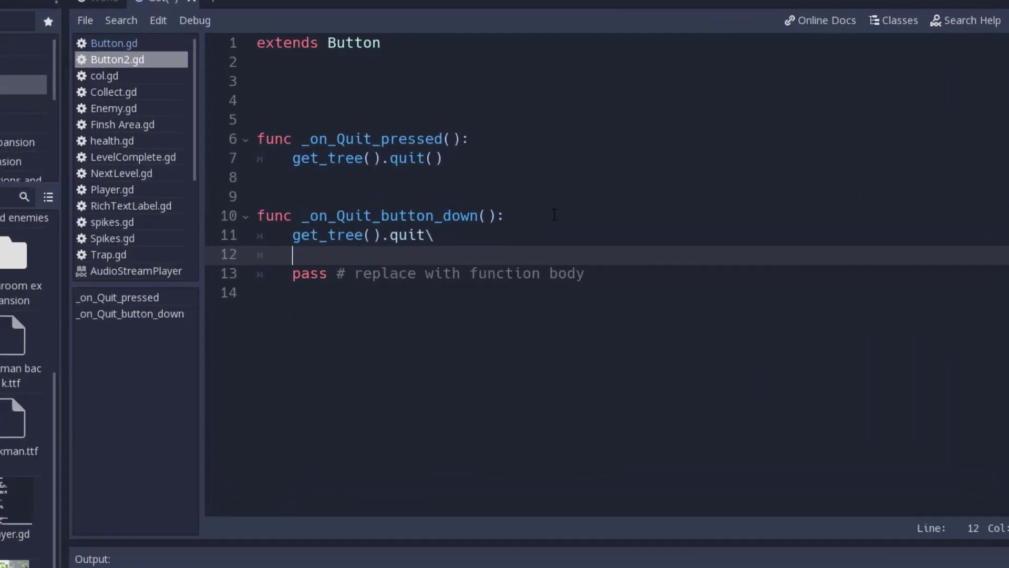
{"action": "key", "text": "BackSpace"}
{"action": "key", "text": "BackSpace"}
{"action": "key", "text": "BackSpace"}
{"action": "type", "text": "()"}
{"action": "key", "text": "Down"}
{"action": "key", "text": "shift+End"}
{"action": "key", "text": "BackSpace"}
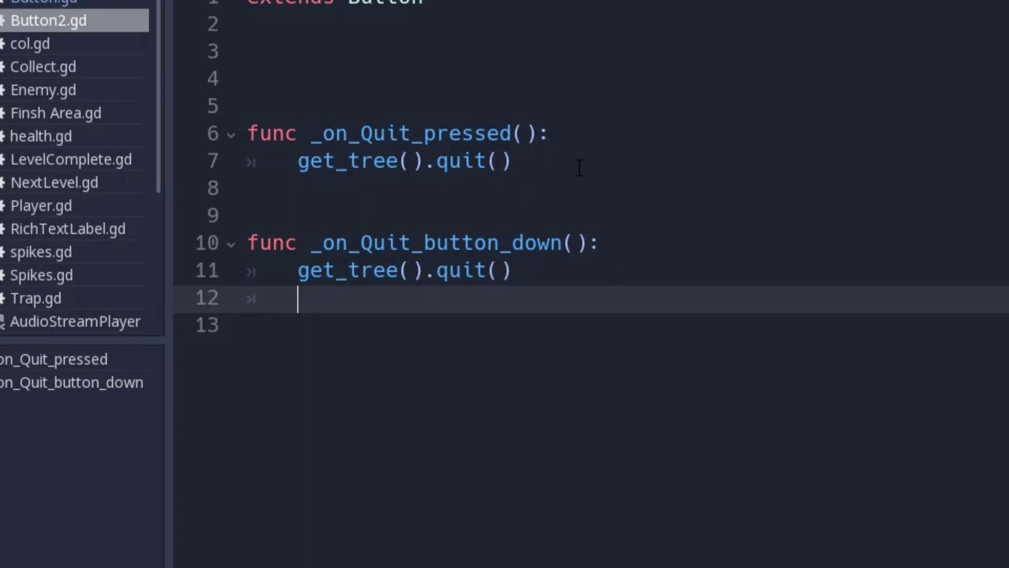
Delete the old _on_Quit_pressed function from Button2.gd and save.
{"action": "left_click_drag", "start_coordinate": [580, 167], "coordinate": [248, 134]}
{"action": "key", "text": "BackSpace"}
{"action": "key", "text": "ctrl+s"}
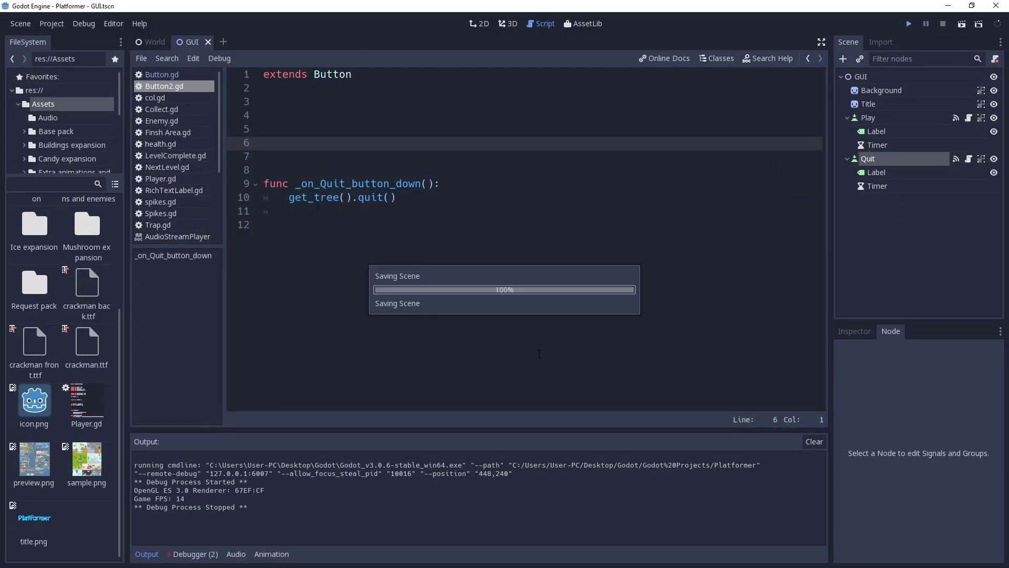
Run the project twice and test the title screen's Quit button each time.
{"action": "key", "text": "F5"}
{"action": "left_click", "coordinate": [518, 363]}
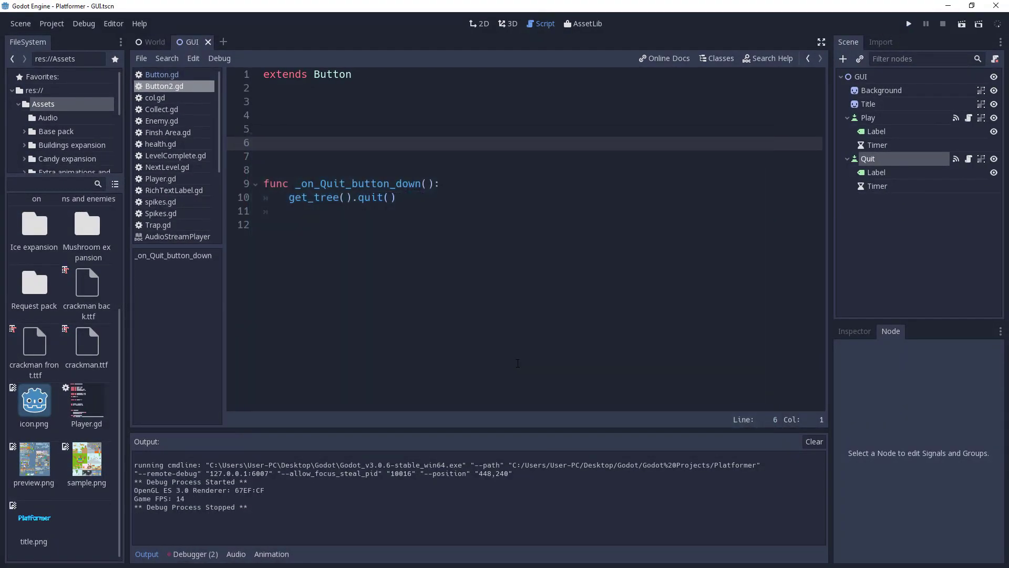
{"action": "left_click", "coordinate": [909, 24]}
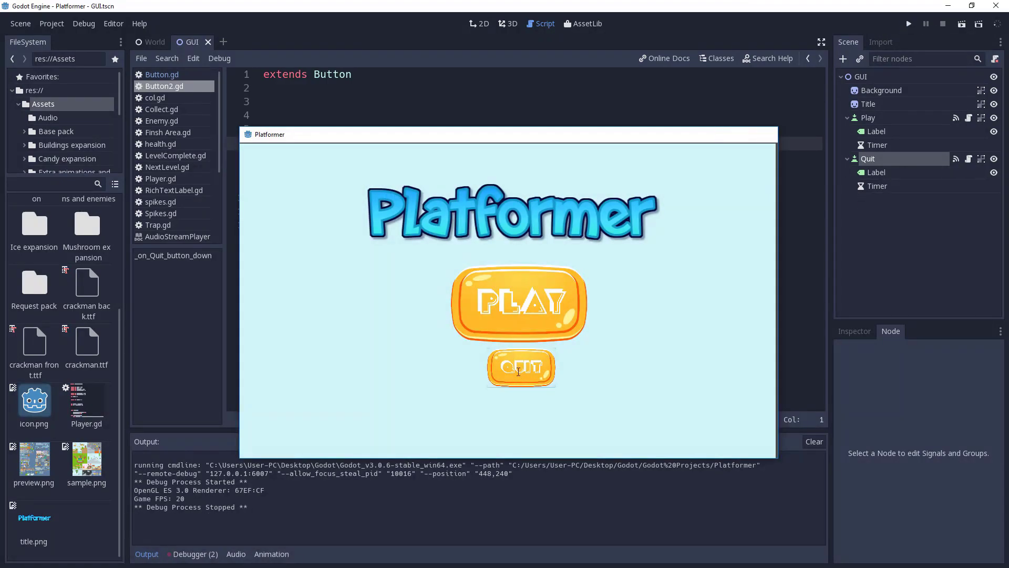
{"action": "left_click", "coordinate": [519, 371]}
Run the project again, start the level with the Play button and close the game window.
{"action": "left_click", "coordinate": [909, 23]}
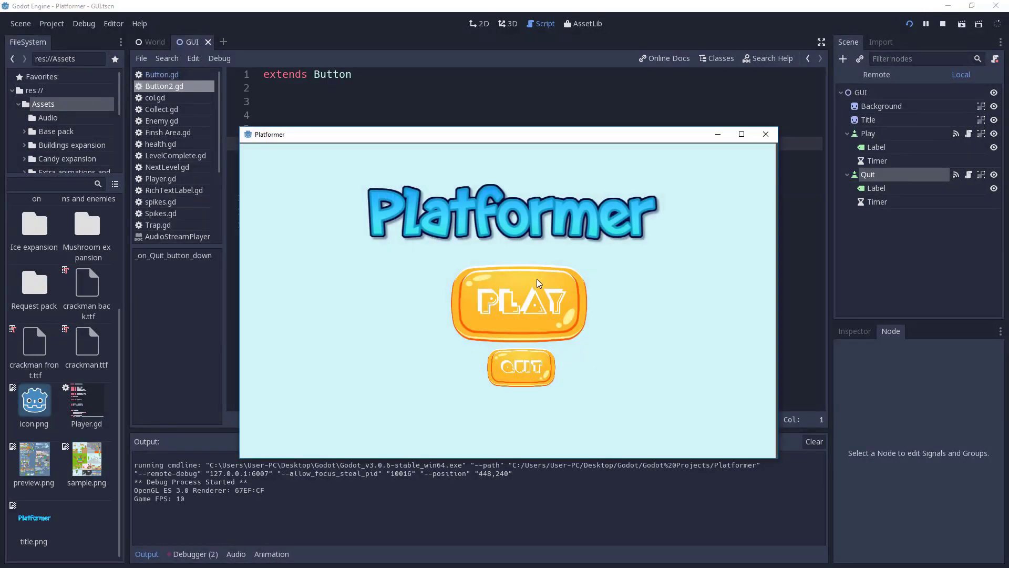
{"action": "left_click", "coordinate": [538, 278]}
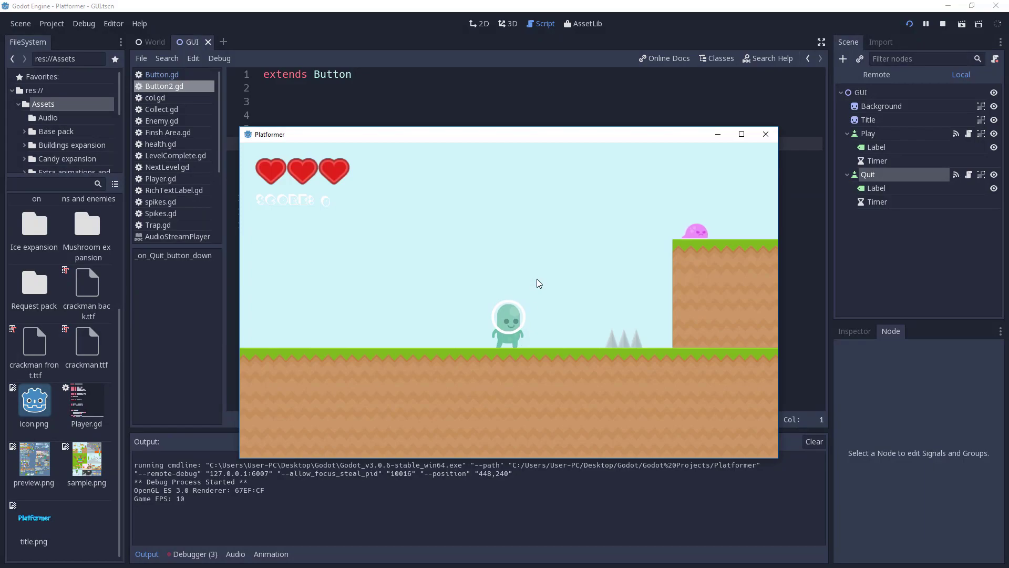
{"action": "left_click", "coordinate": [765, 134]}
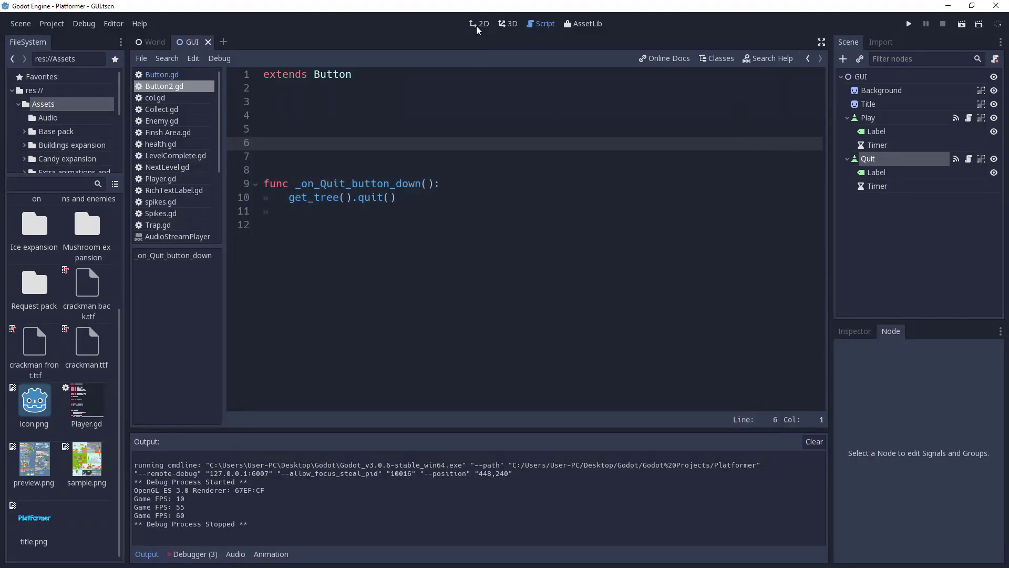
Look over the finished title screen in the 2D view and minimize the editor window.
{"action": "left_click", "coordinate": [478, 25]}
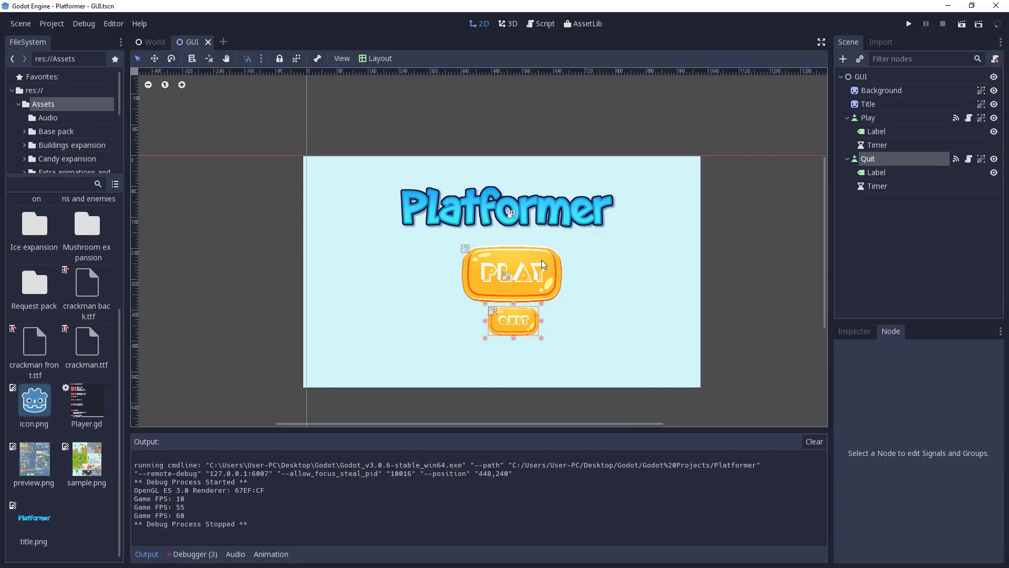
{"action": "middle_click_drag", "start_coordinate": [530, 257], "coordinate": [510, 233]}
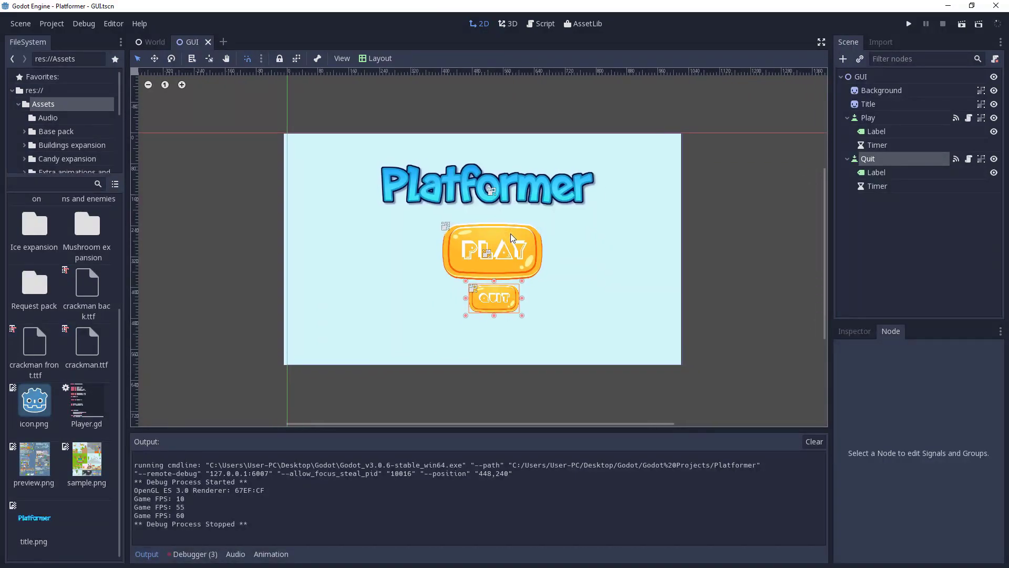
{"action": "middle_click_drag", "start_coordinate": [594, 285], "coordinate": [622, 304]}
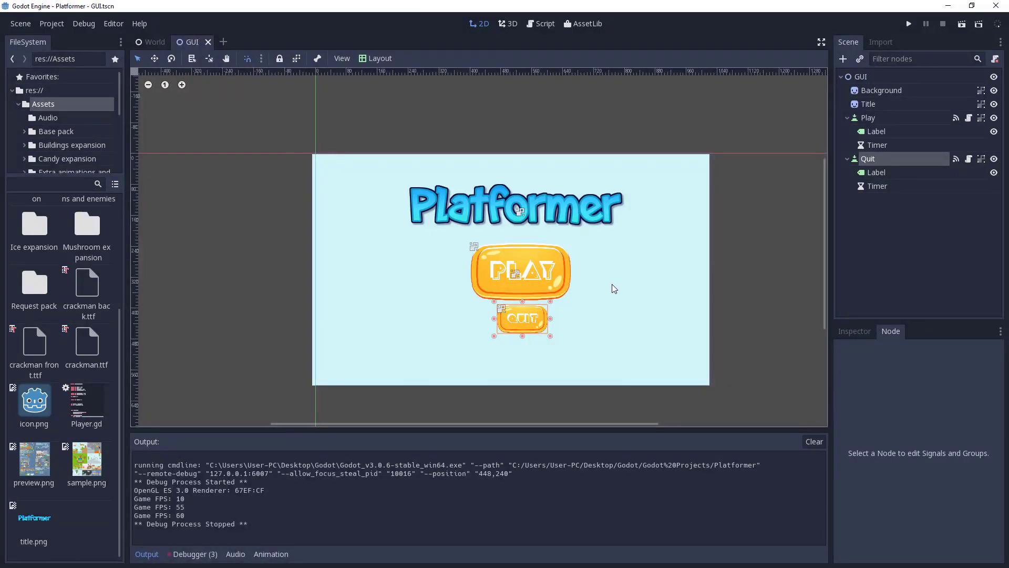
{"action": "scroll", "coordinate": [519, 279], "scroll_direction": "down", "scroll_amount": 1}
{"action": "scroll", "coordinate": [519, 275], "scroll_direction": "up", "scroll_amount": 2}
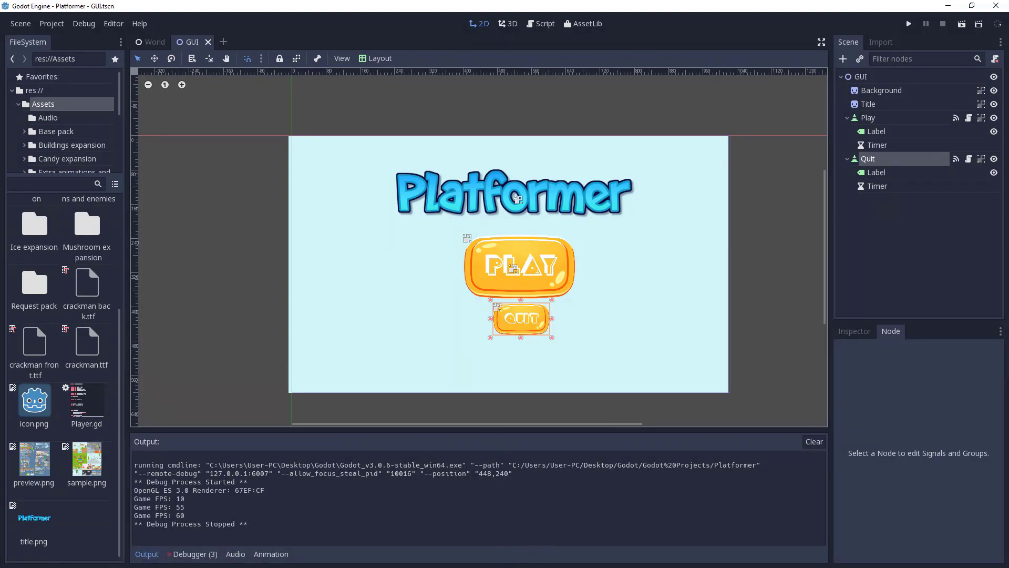
{"action": "left_click", "coordinate": [949, 6]}
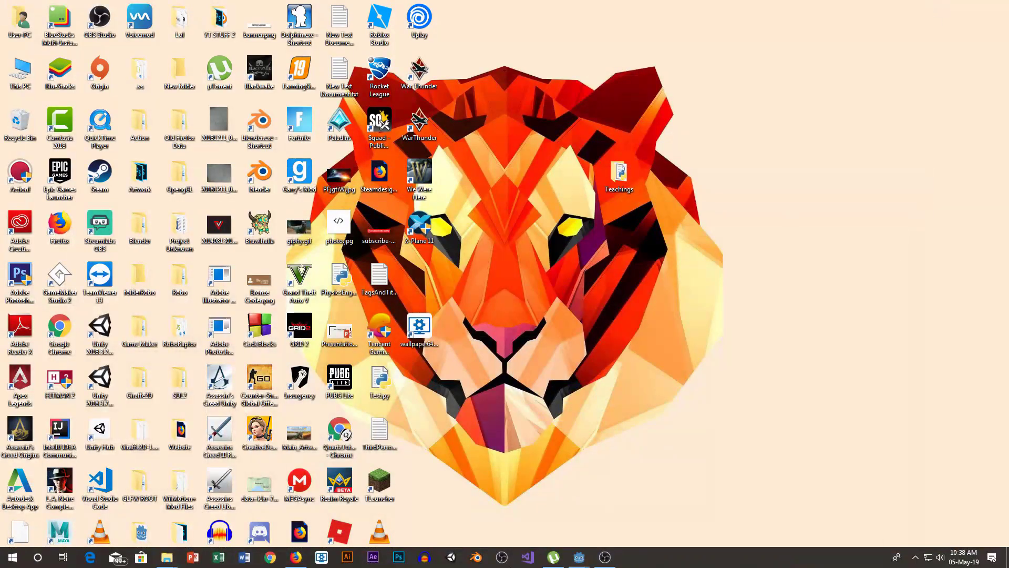